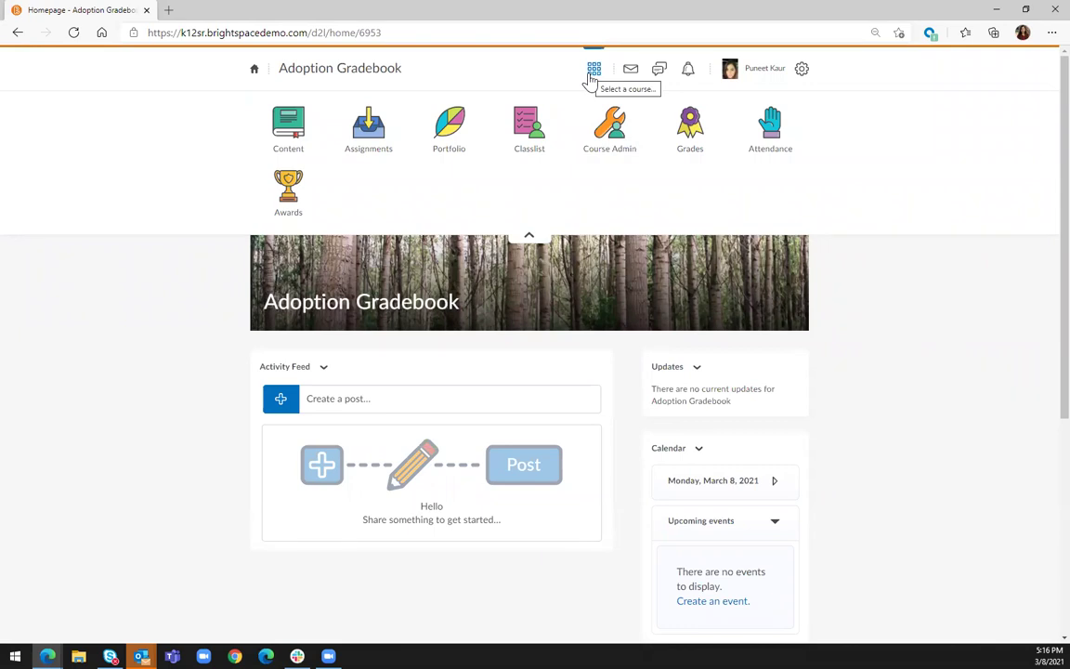
Step: Look through the course selector, the message alerts and the account options from the Adoption Gradebook course homepage
click(588, 77)
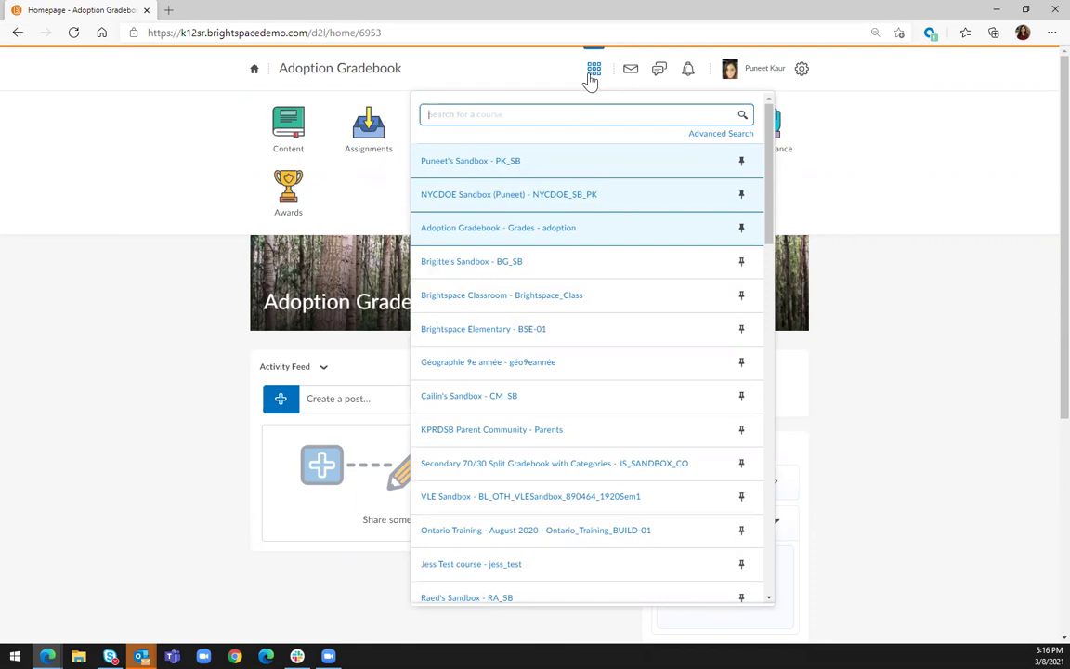
click(566, 79)
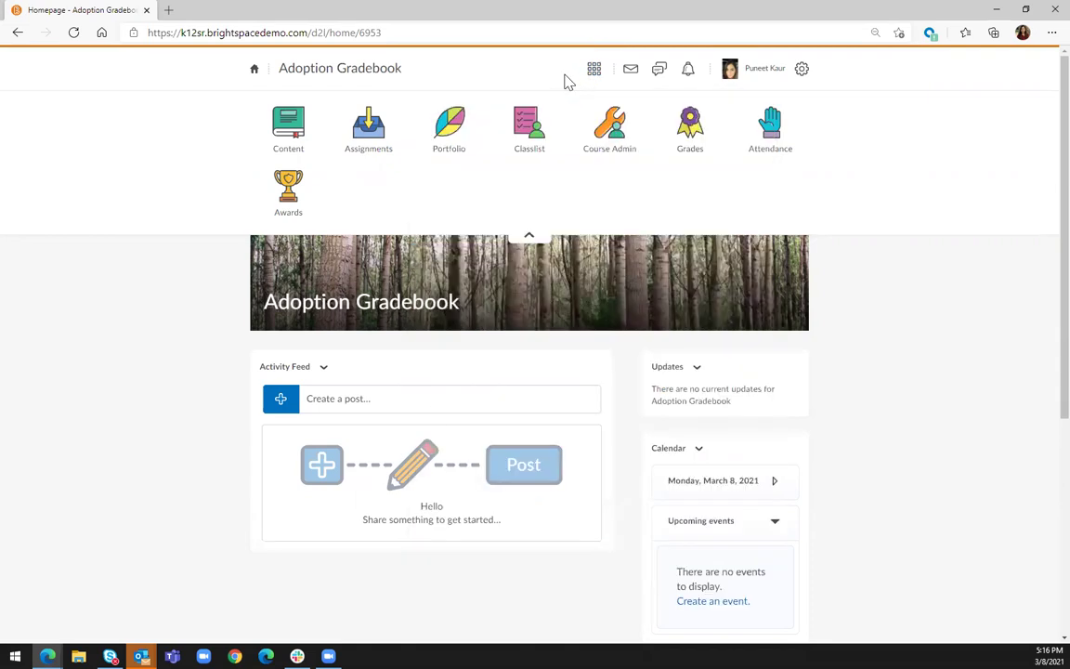
click(632, 80)
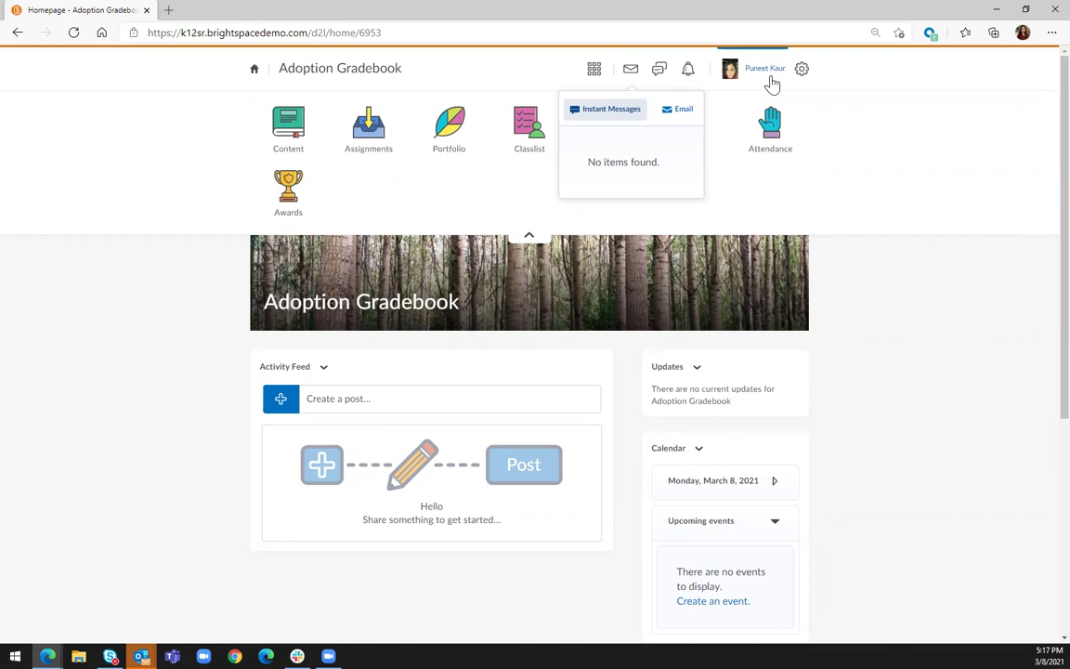
click(763, 74)
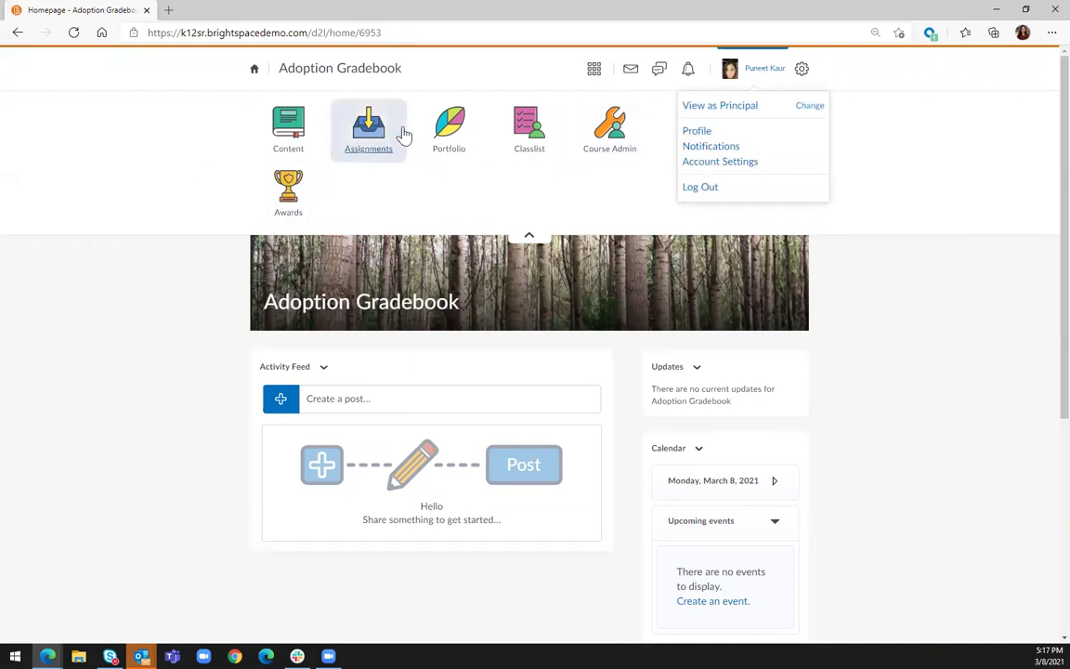
click(212, 186)
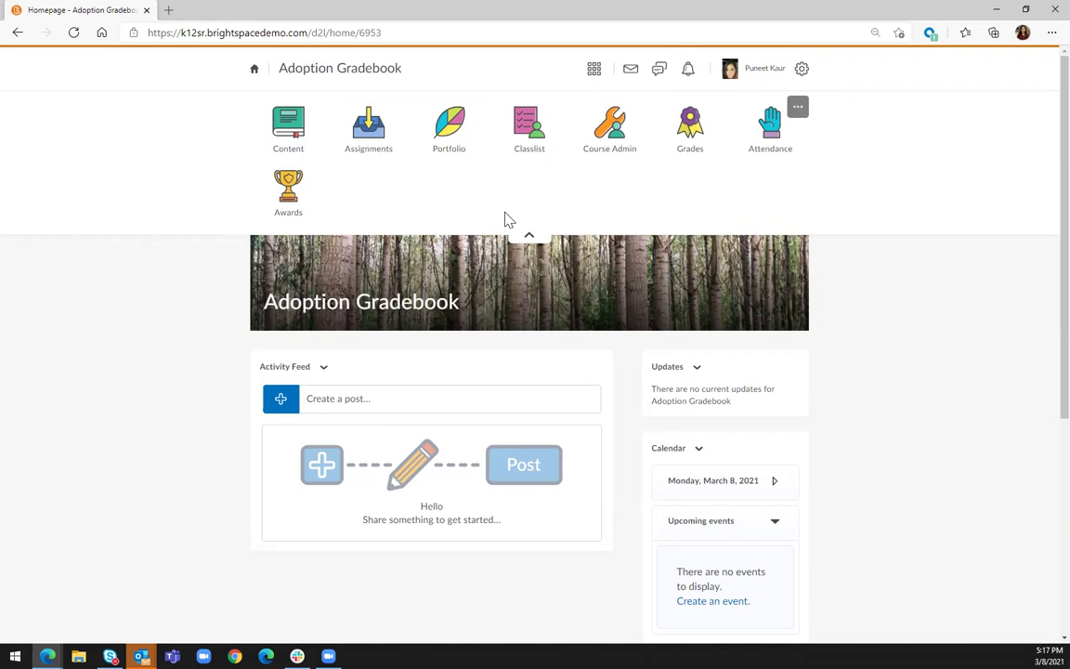
Step: Open the course's current navbar for editing and remove the Attendance link from it
click(797, 111)
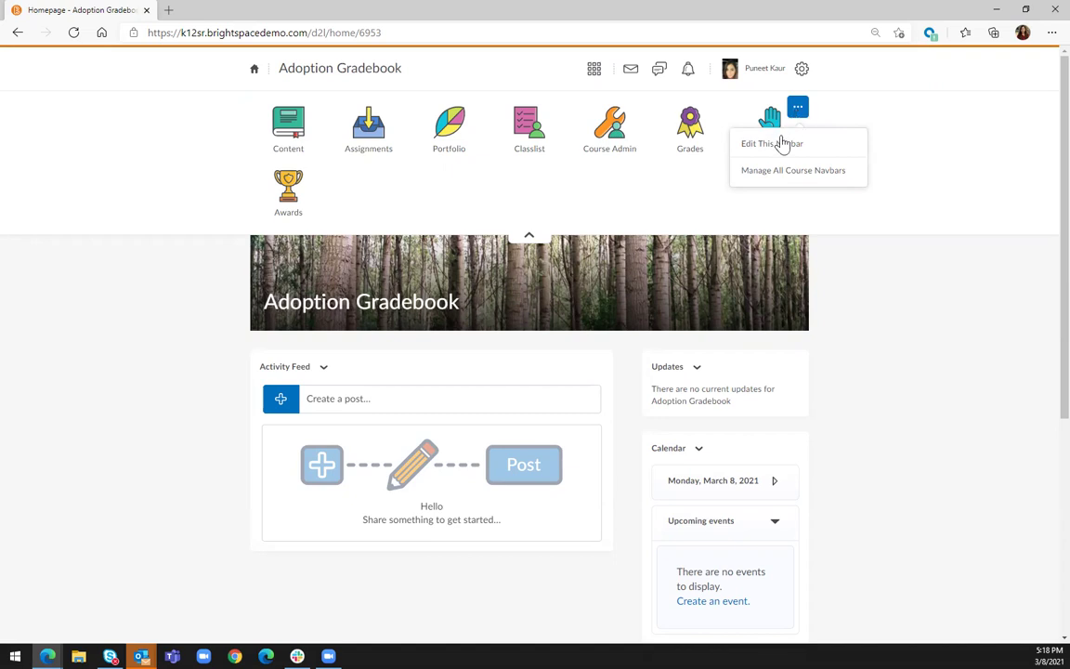
click(776, 146)
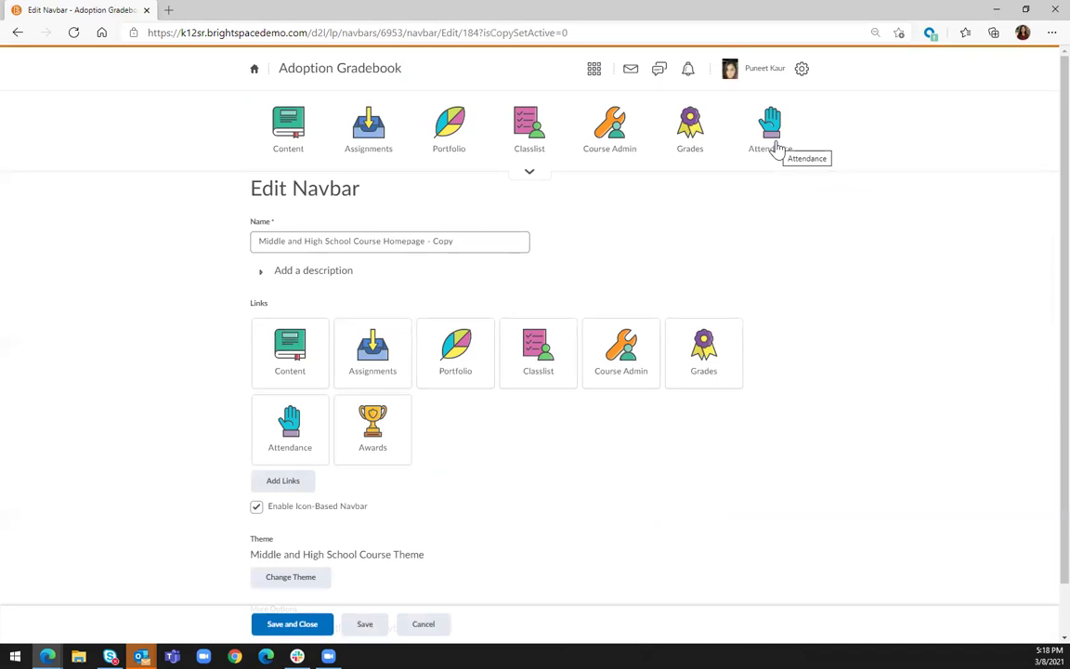
scroll(201, 410, down, 1)
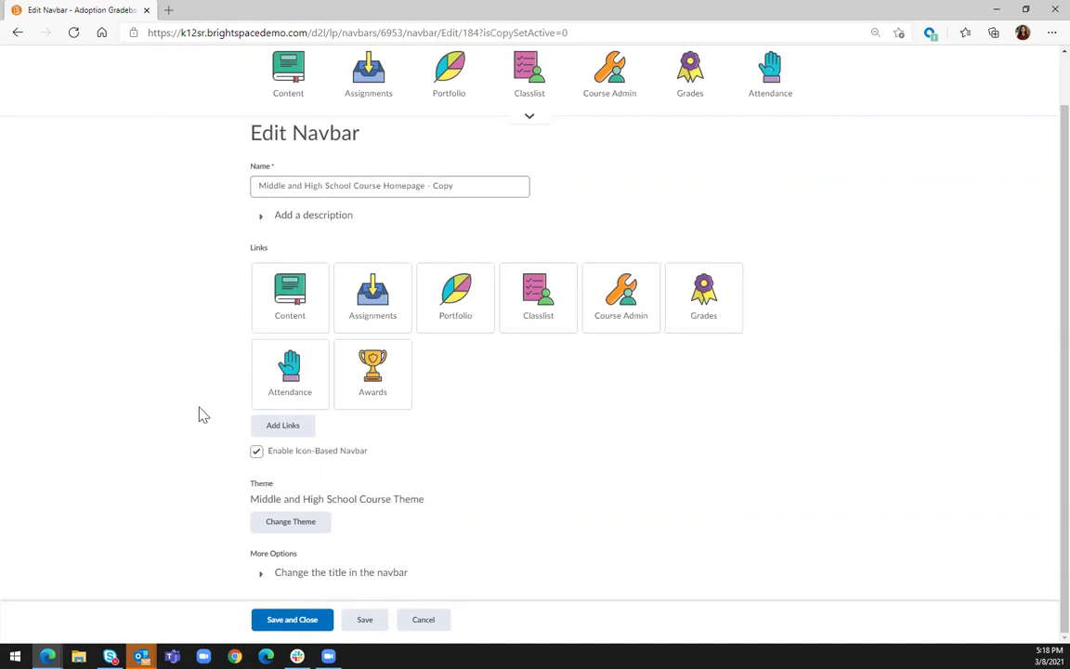
mouse_move(307, 358)
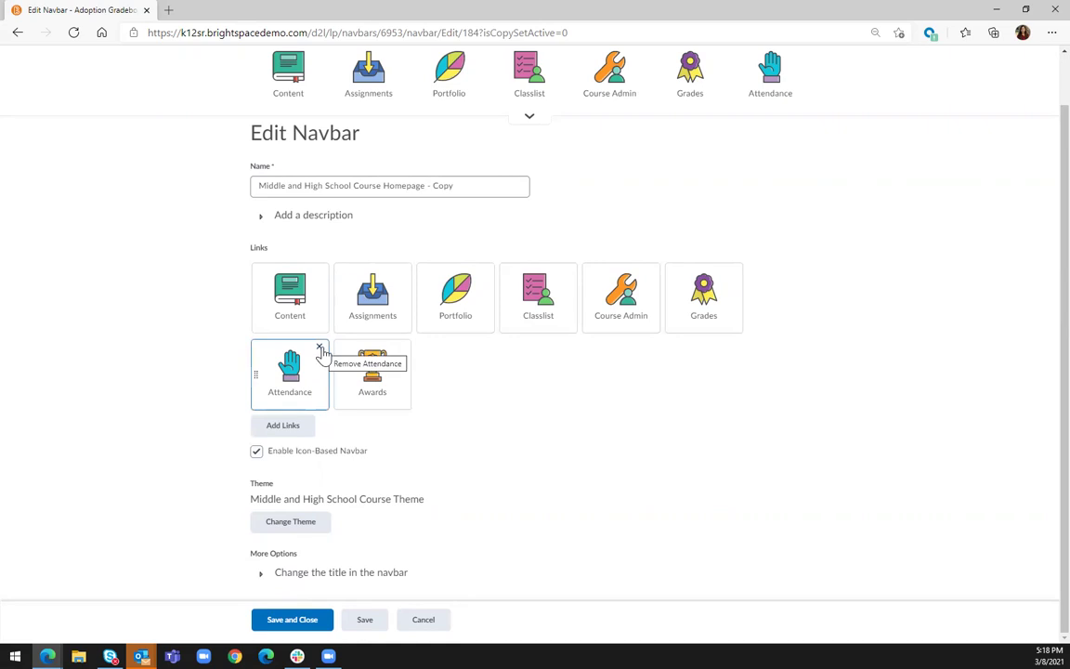
click(319, 349)
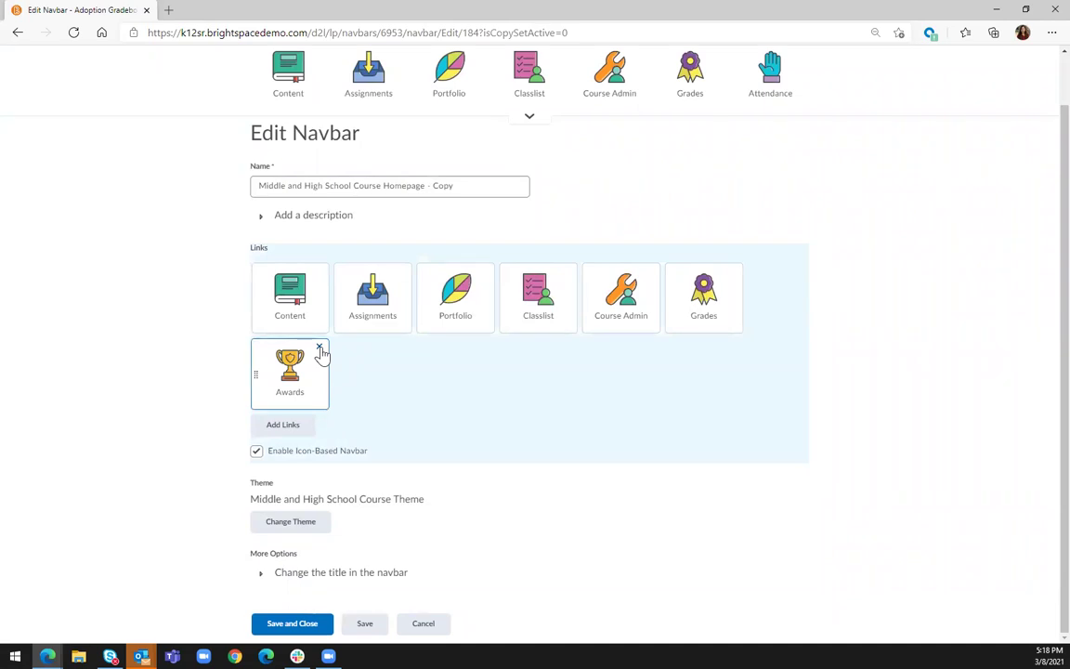
Step: Add the Announcements system link to the course navbar
click(281, 429)
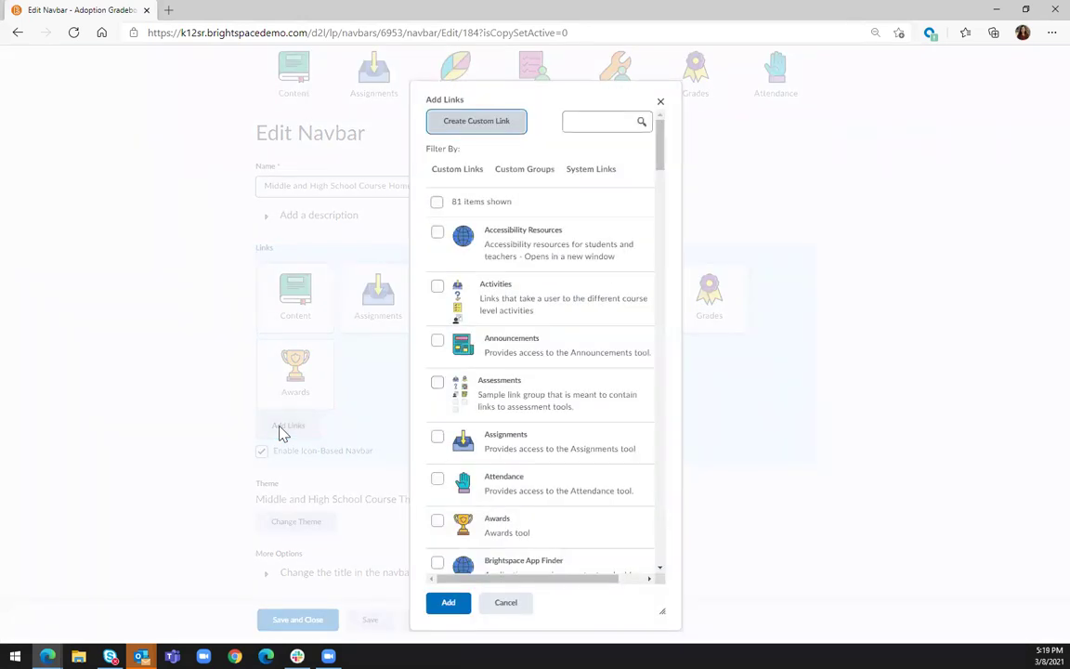
click(590, 178)
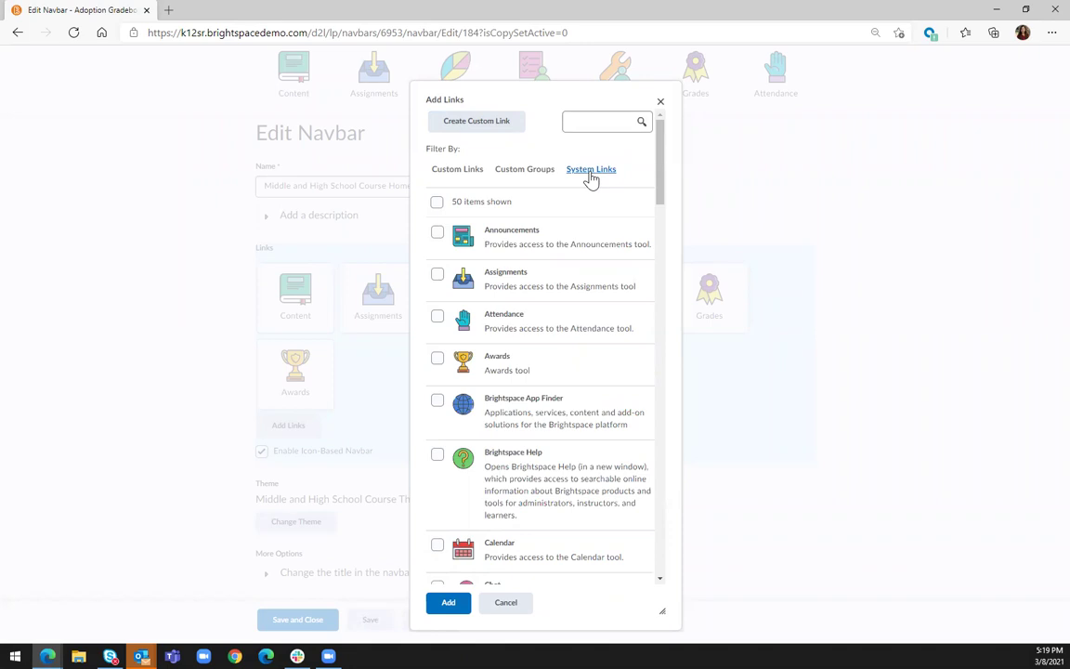
click(437, 233)
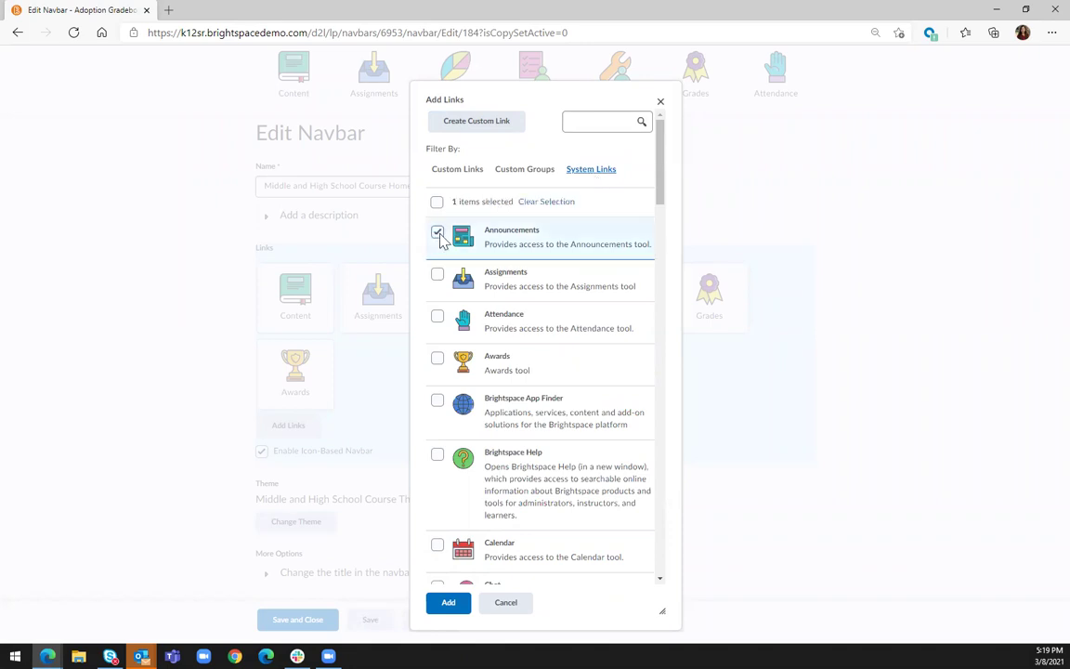
click(450, 609)
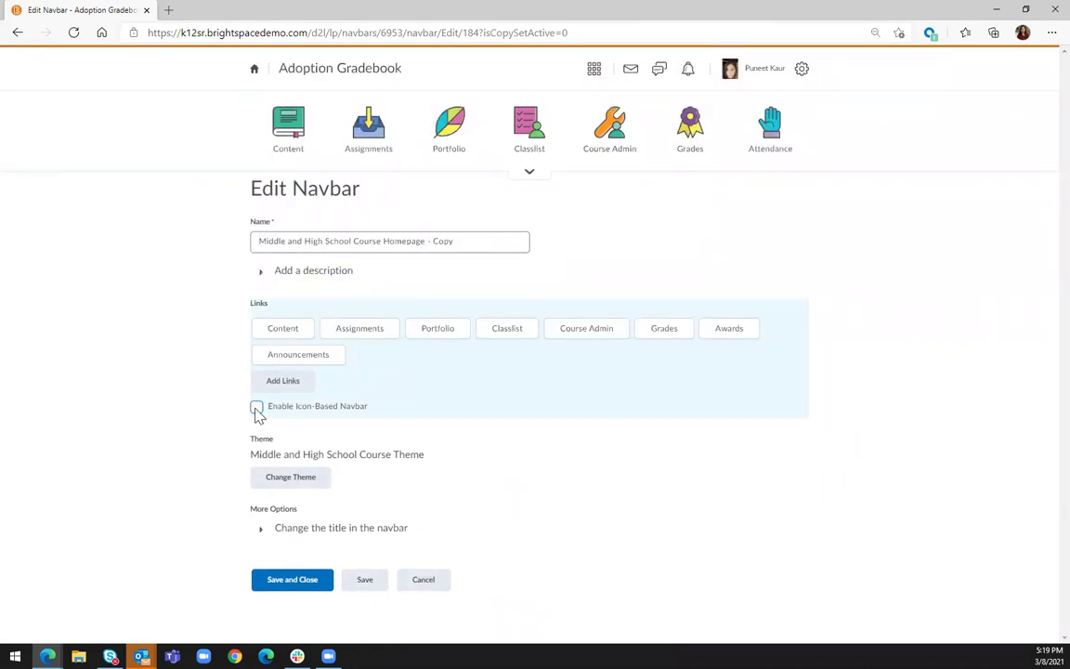
Step: Enable the icon-based navbar and save the navbar changes, checking the full set of links on the course homepage
click(257, 409)
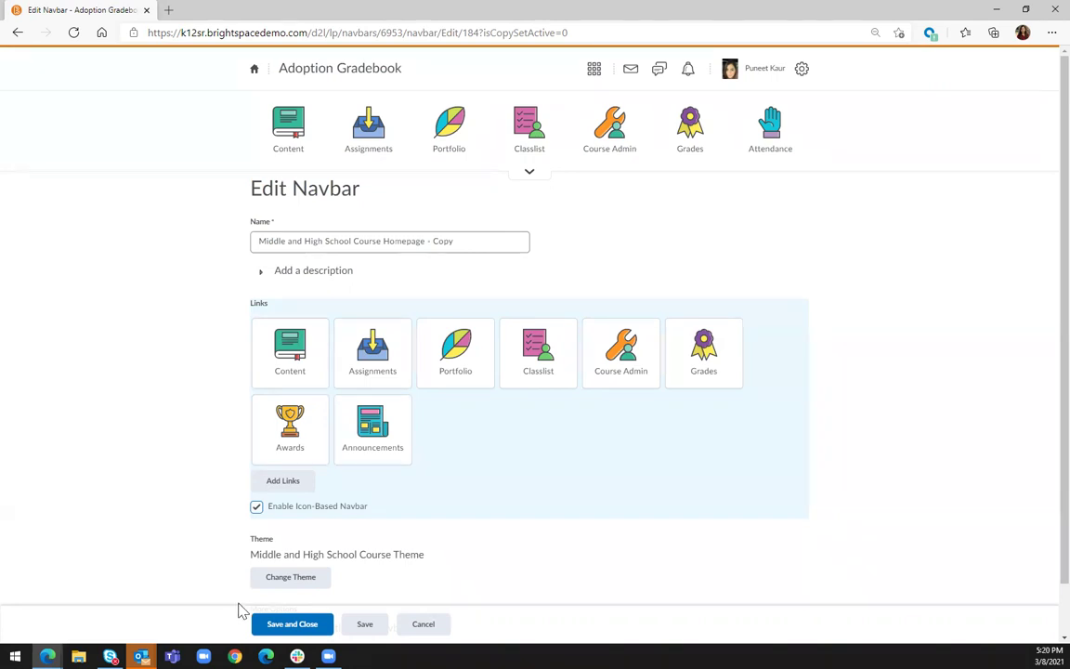
click(277, 627)
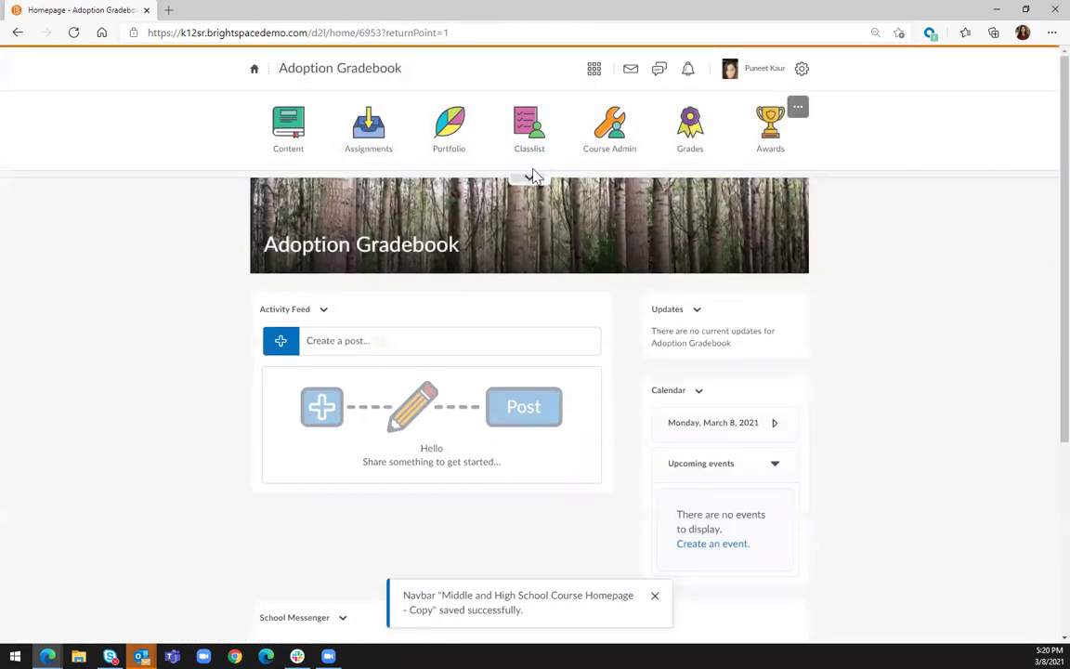
click(531, 171)
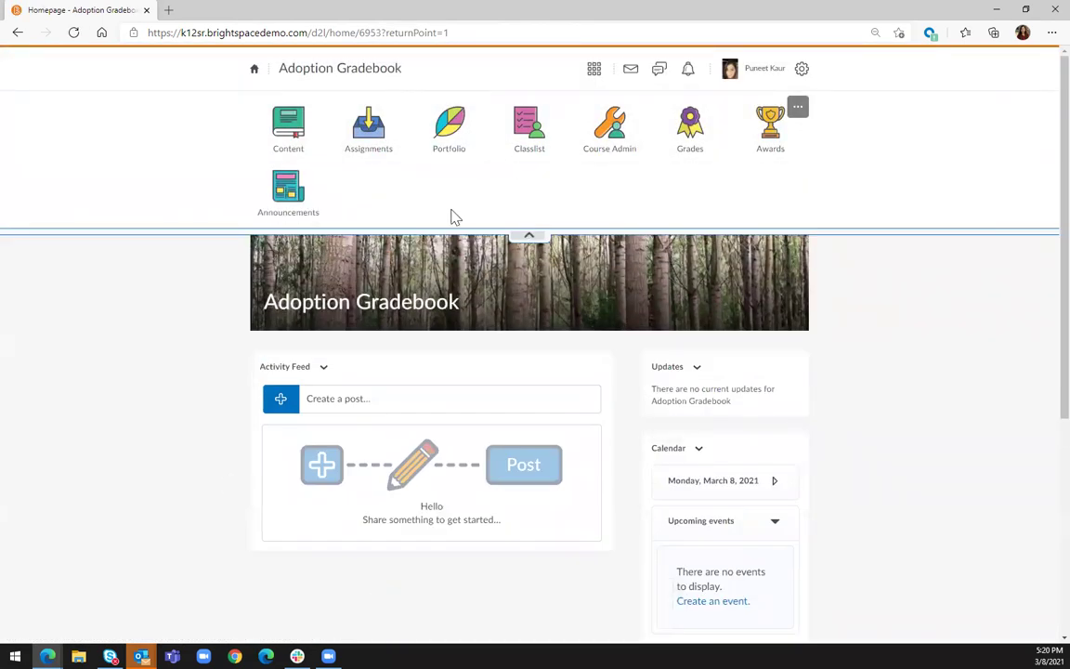
click(528, 238)
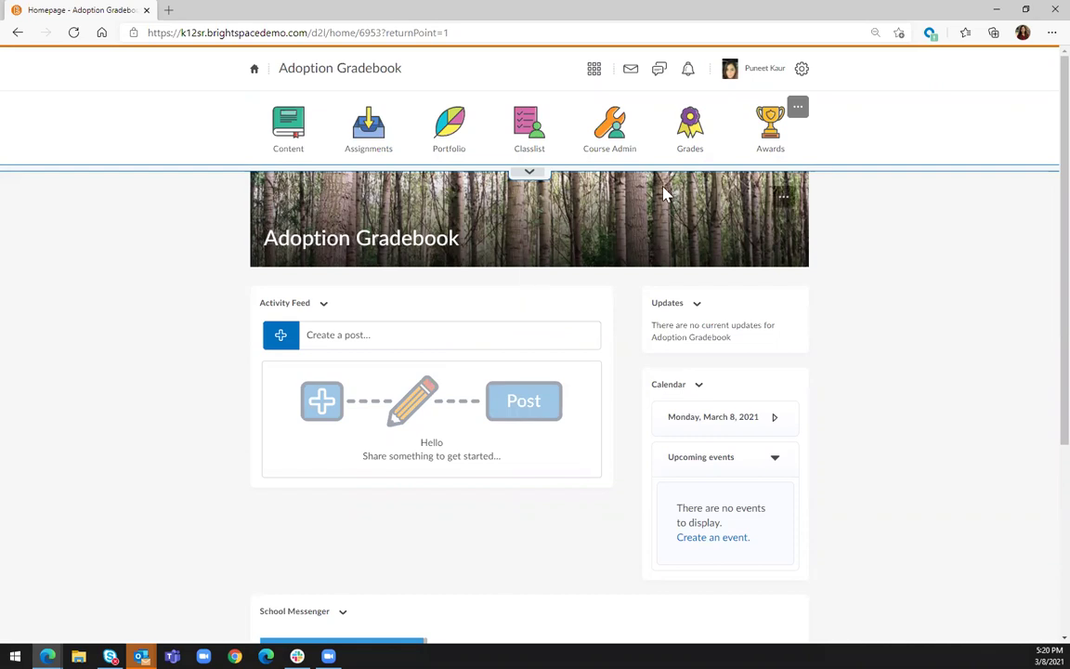
Step: Replace the course banner image with the coloured pencils picture, found by searching the image library for "elementary"
click(783, 199)
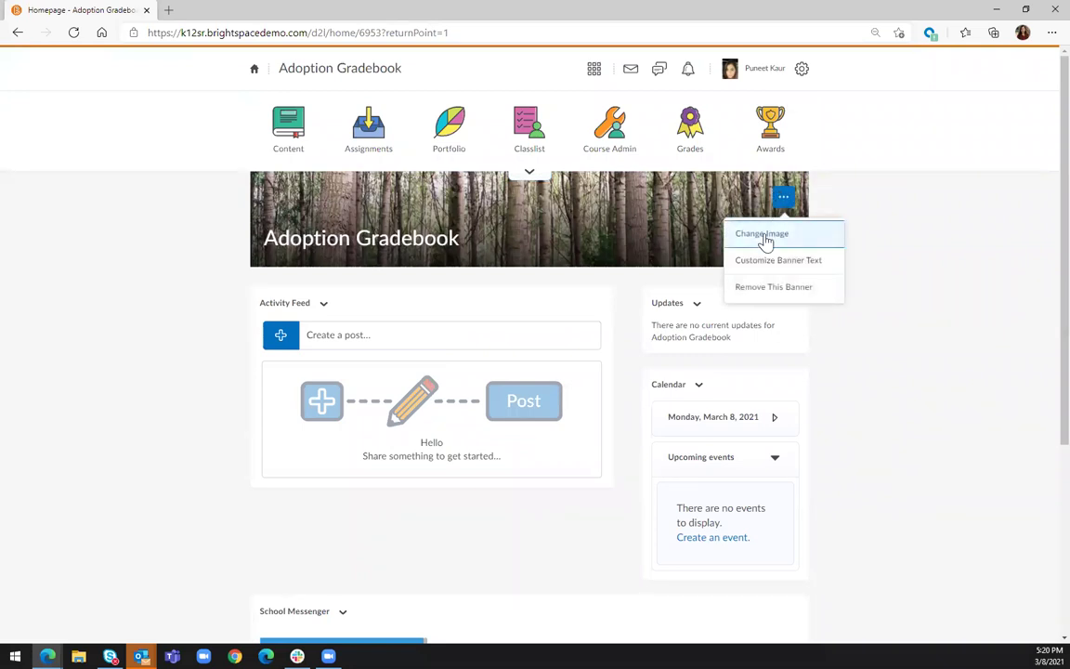
click(763, 235)
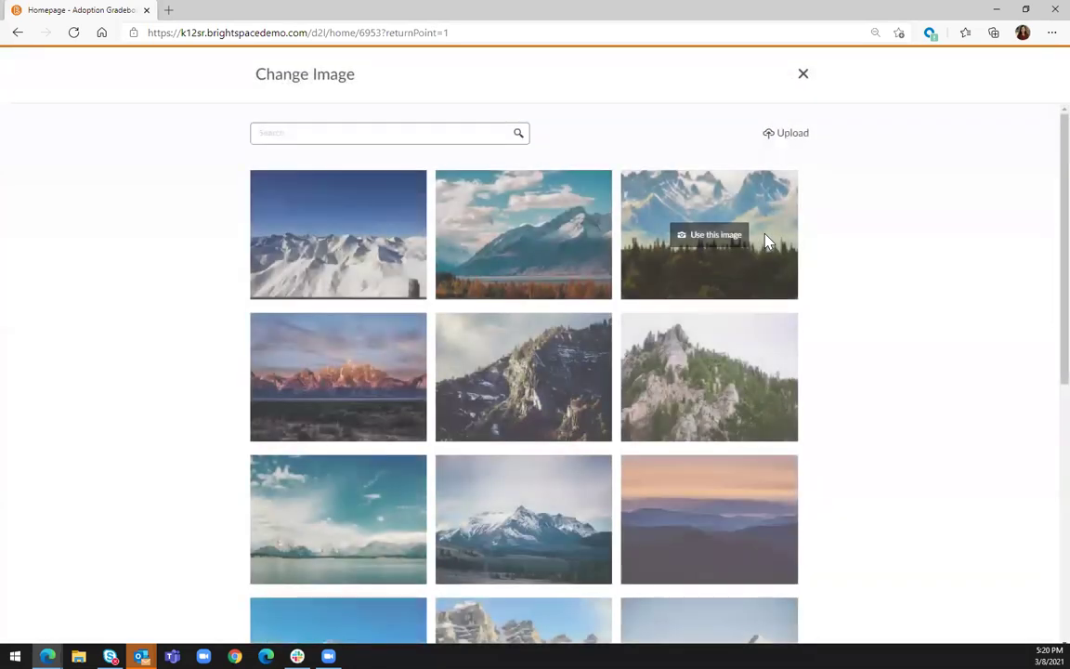
scroll(198, 390, down, 1)
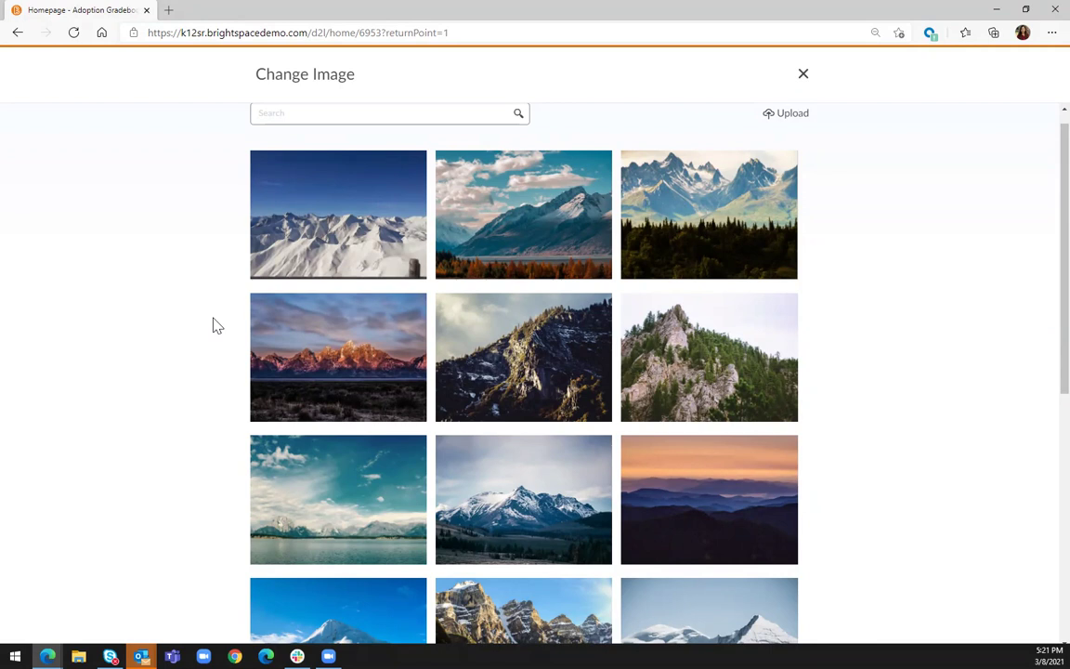
click(264, 114)
text(elementary)
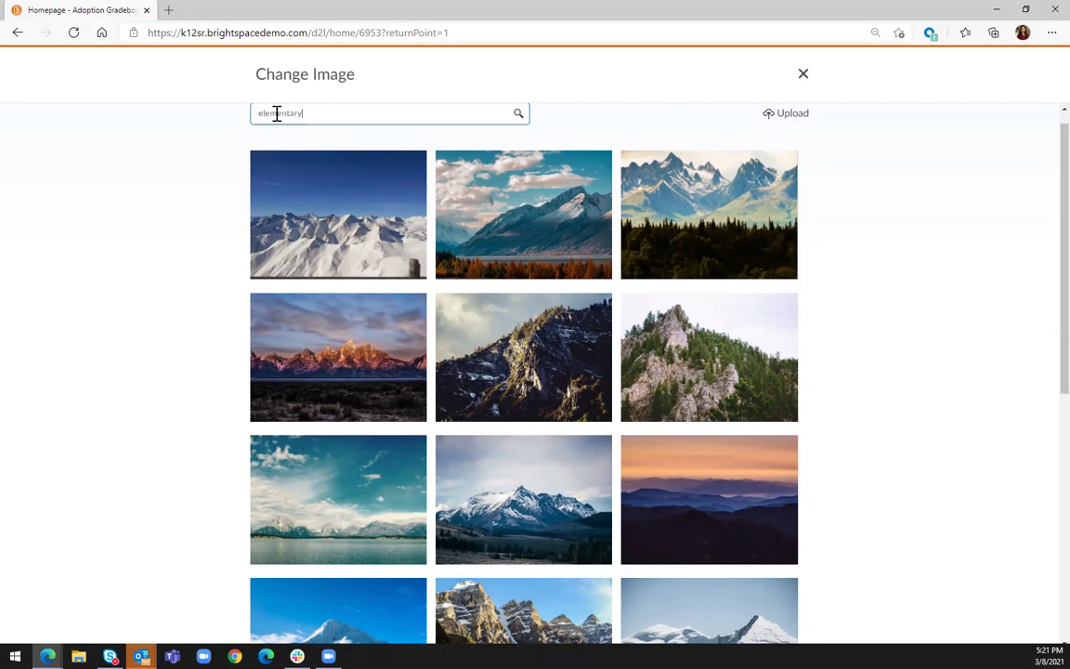
key(Return)
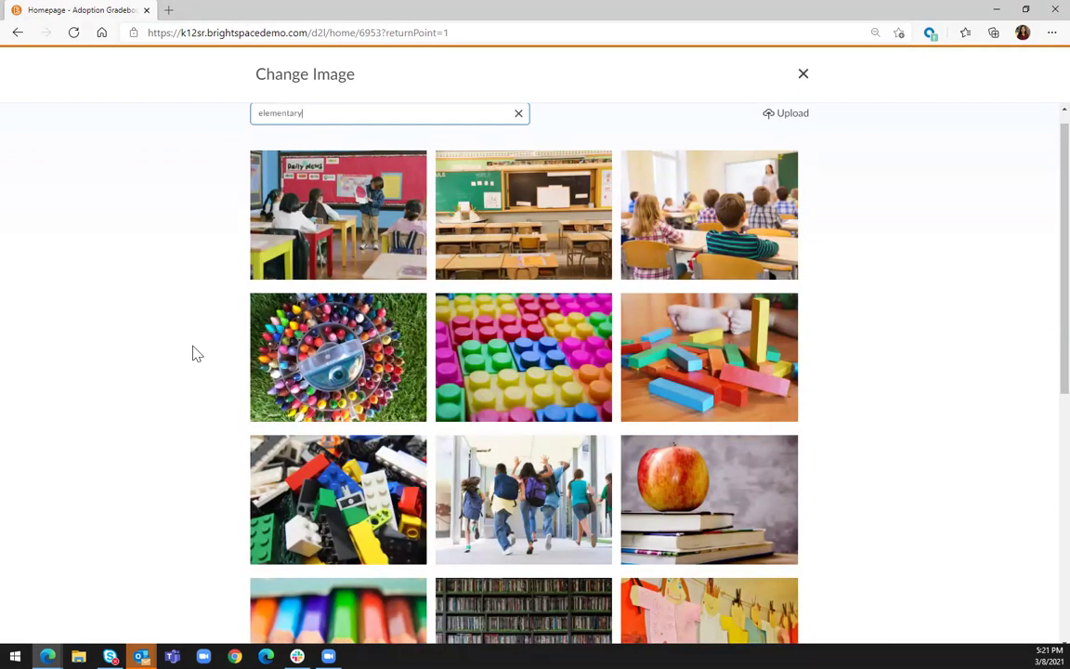
scroll(195, 368, down, 1)
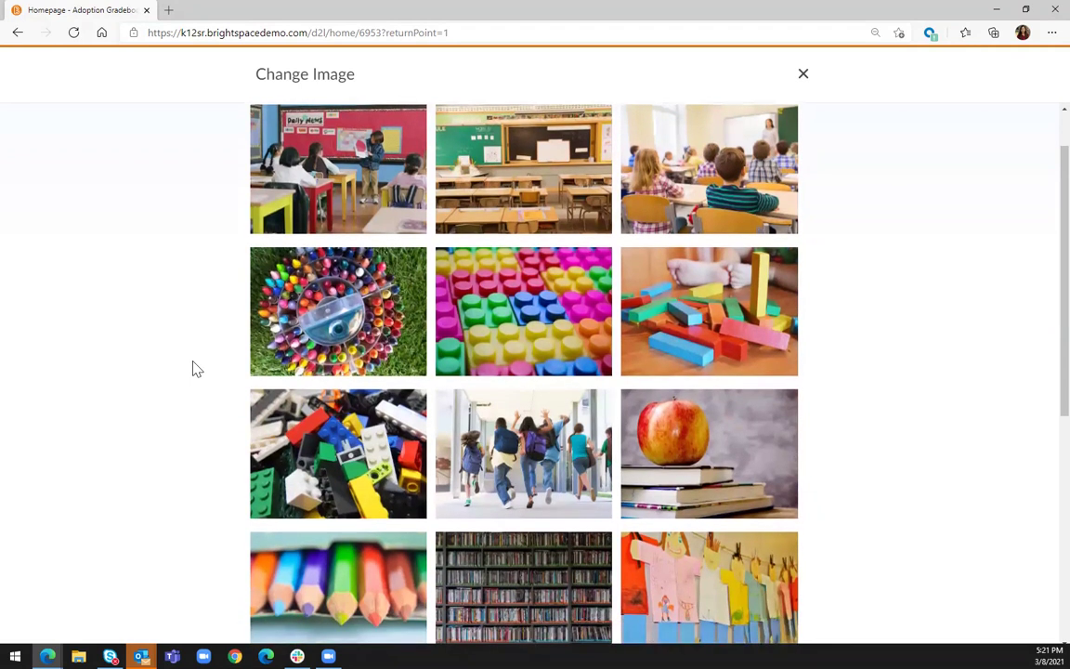
scroll(195, 369, down, 2)
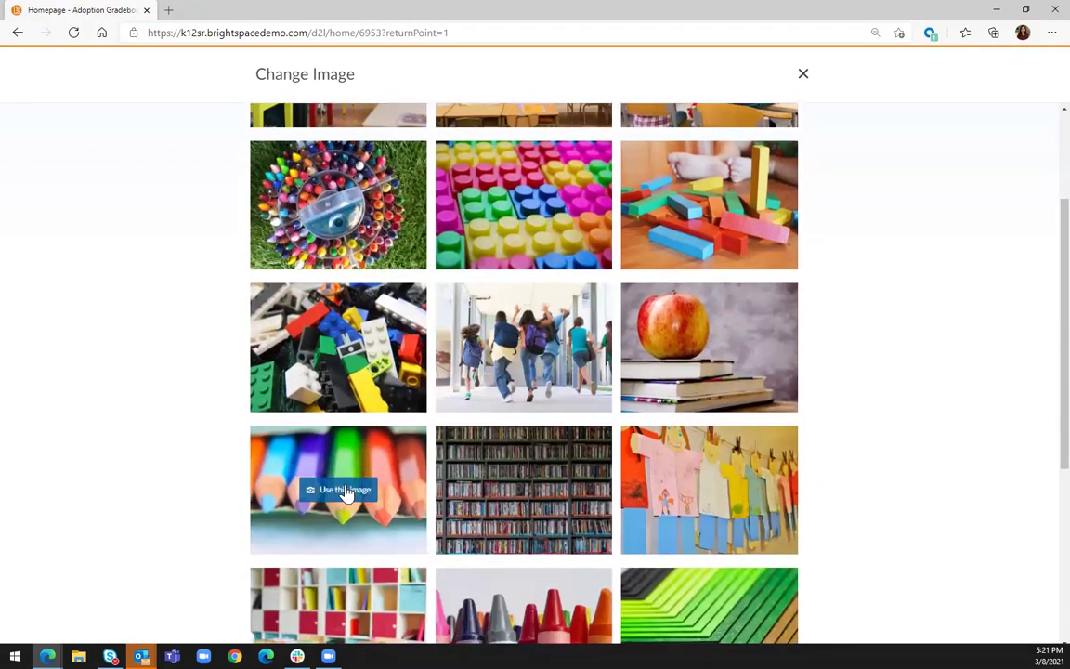
click(346, 492)
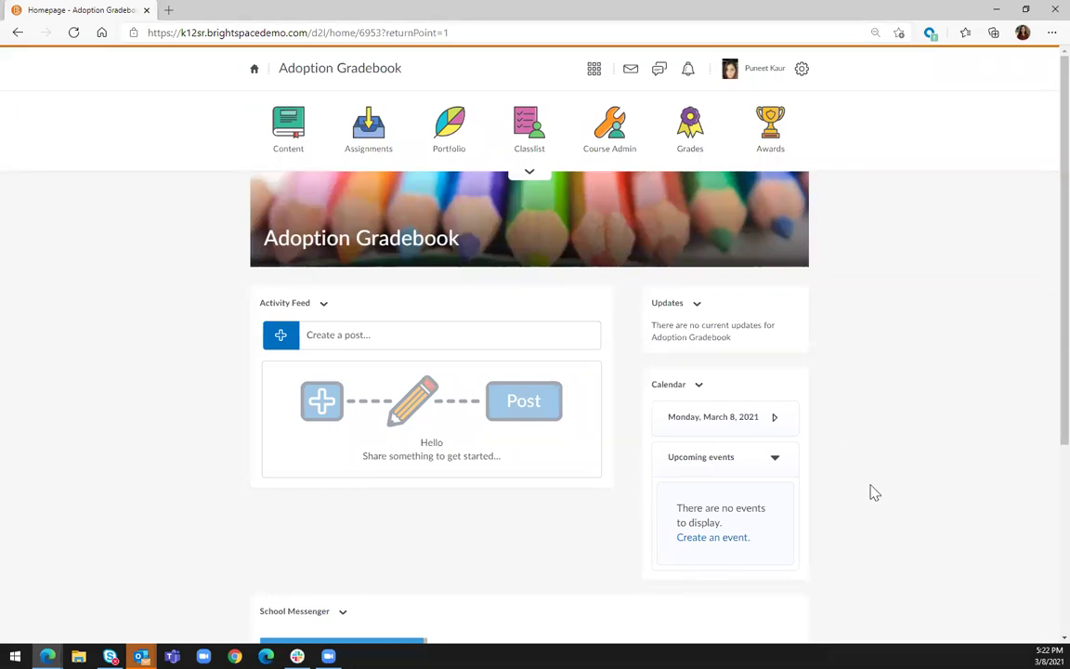
Step: Go to the course's homepage management and make a copy of the Middle and High School Homepage
scroll(874, 492, down, 3)
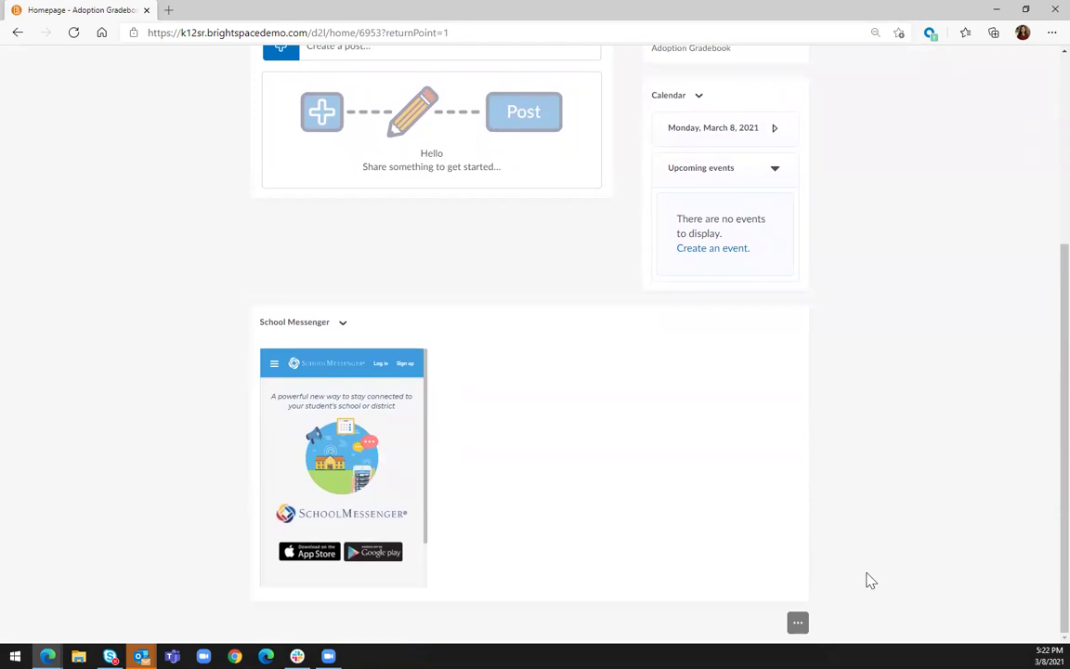
click(797, 624)
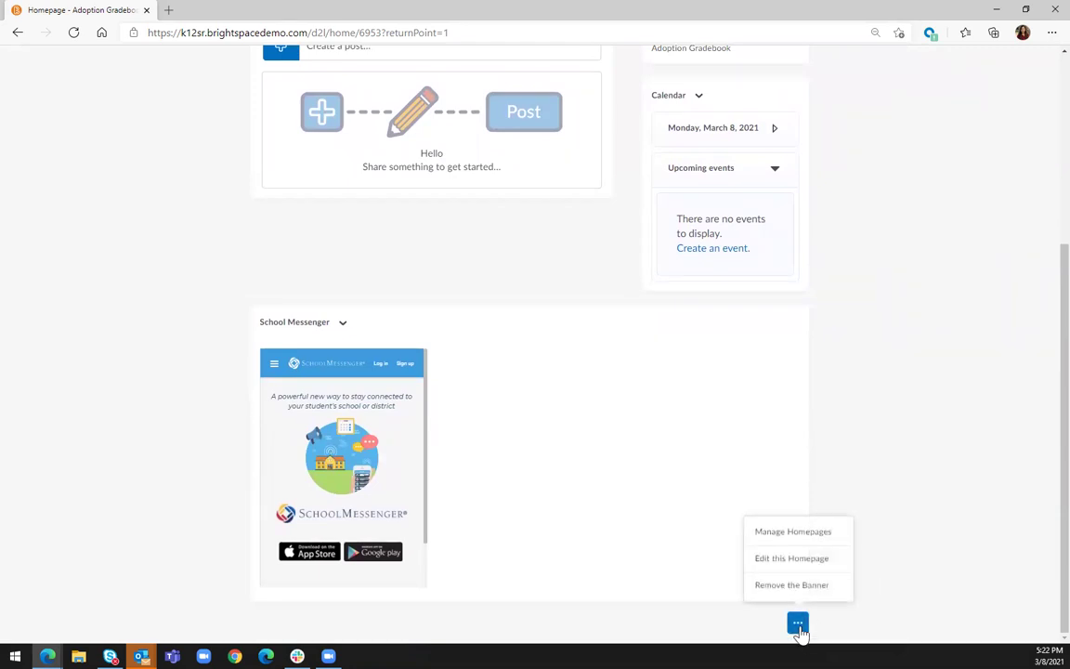
click(774, 540)
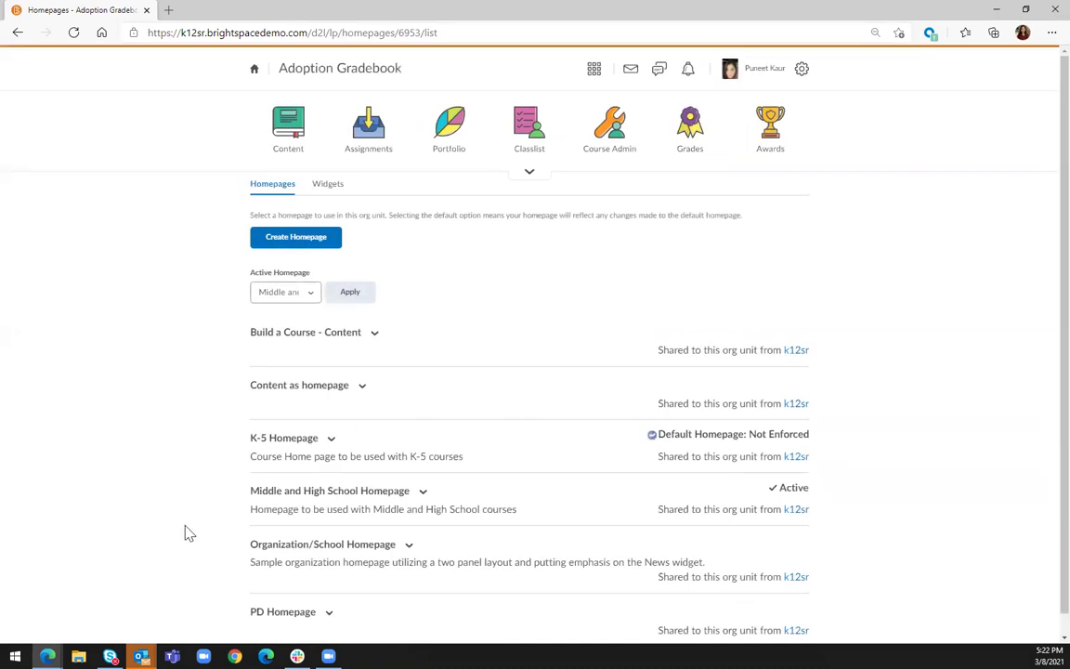
scroll(186, 530, down, 1)
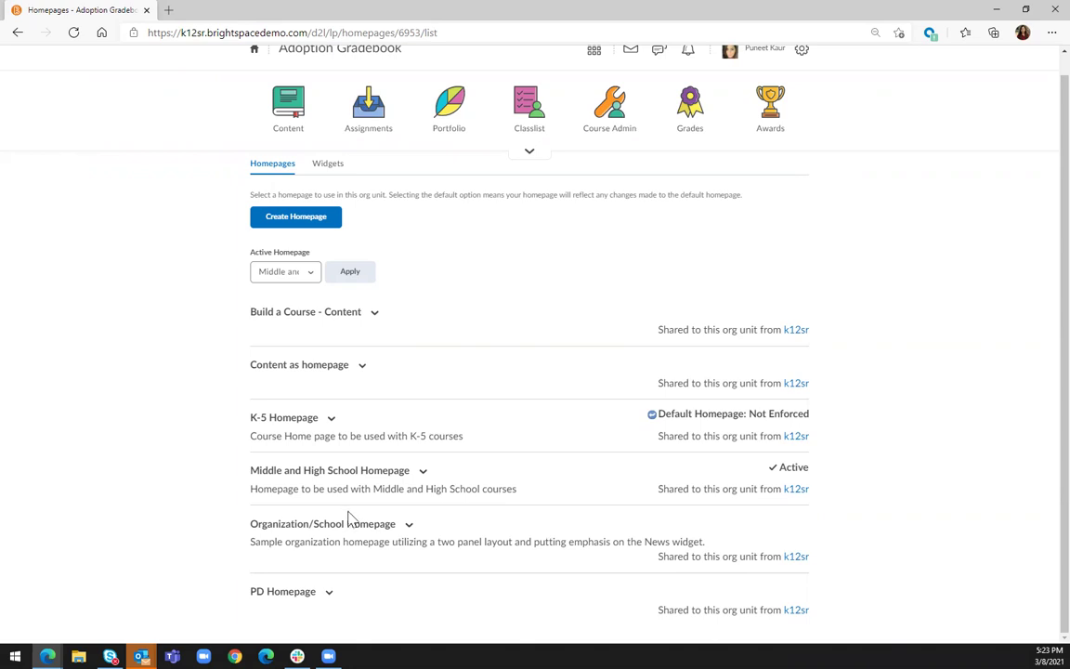
click(423, 473)
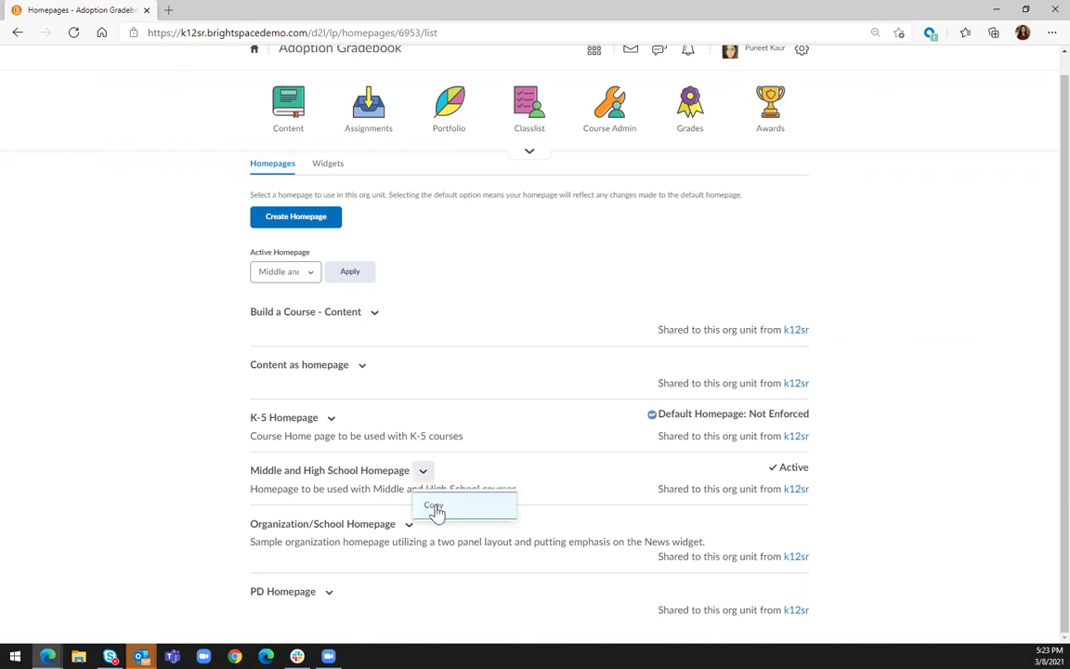
click(434, 505)
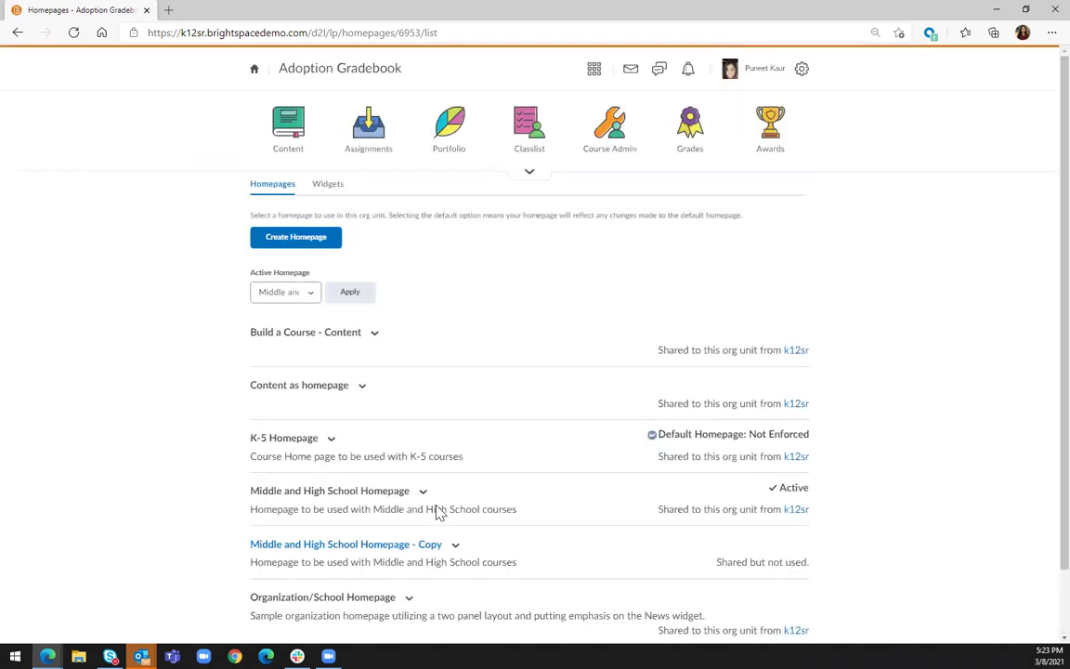
Step: Set "Middle and High School Homepage - Copy" as the course's active homepage
scroll(170, 552, down, 1)
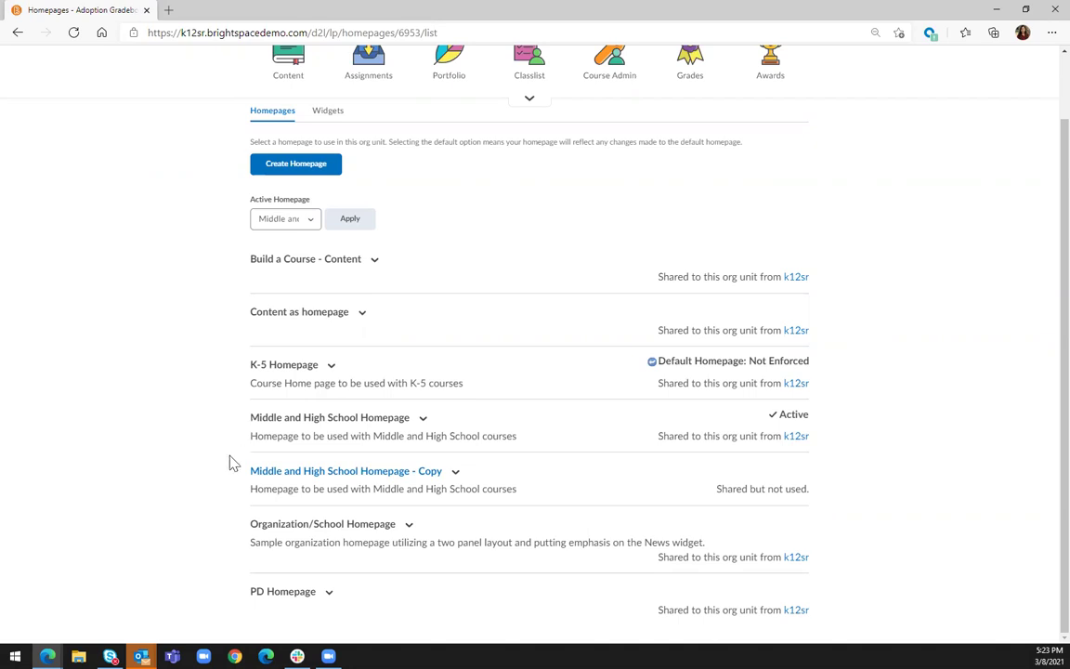
scroll(222, 498, up, 1)
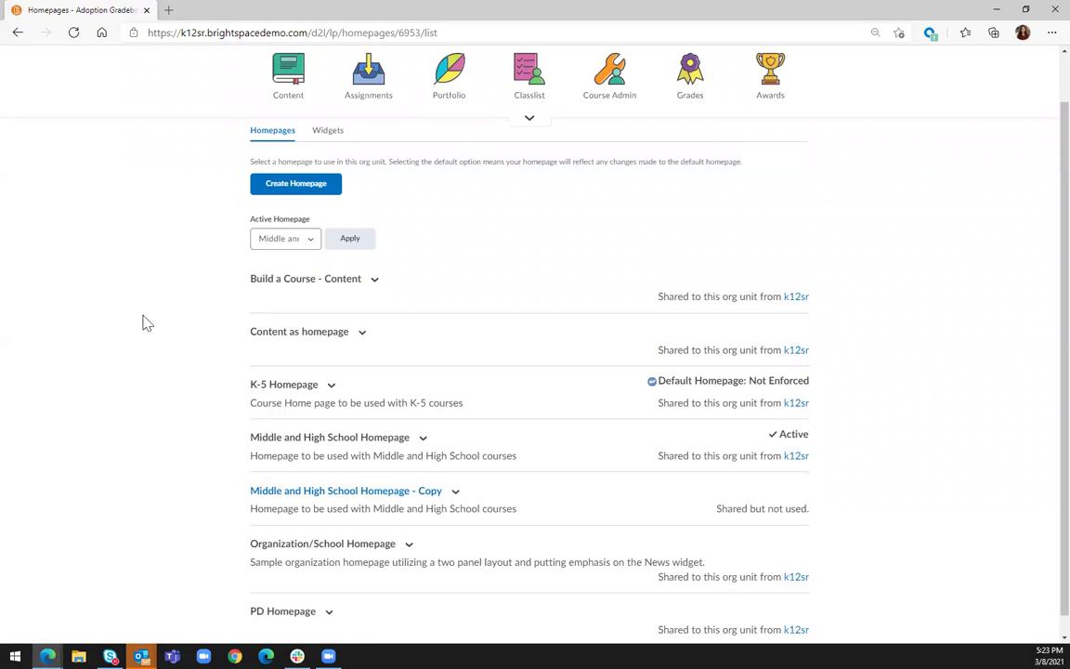
click(312, 244)
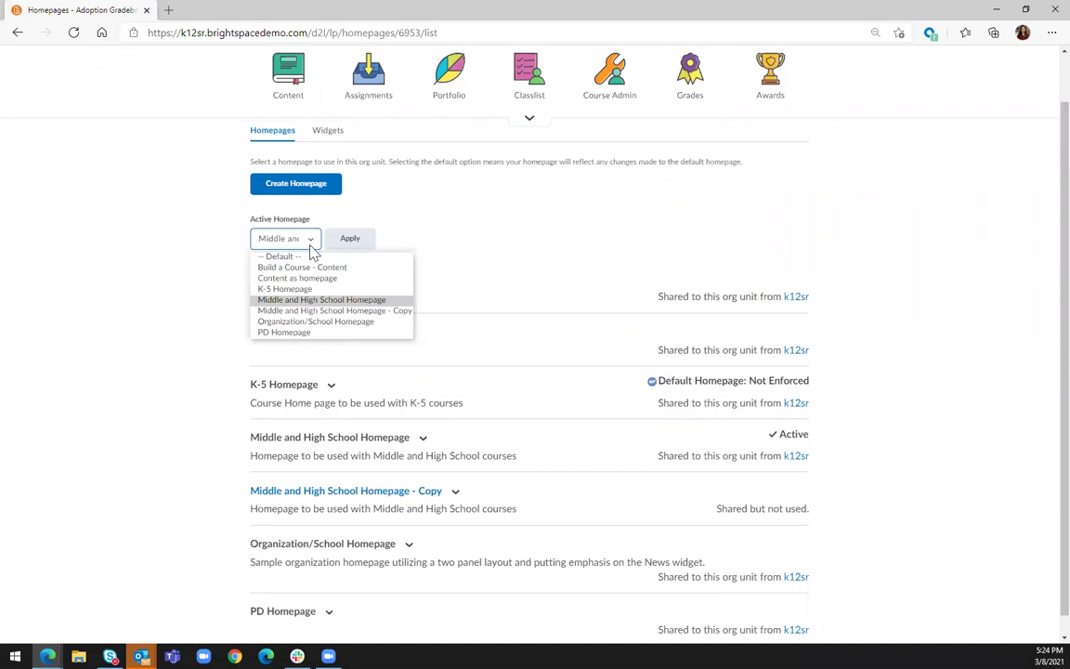
click(304, 312)
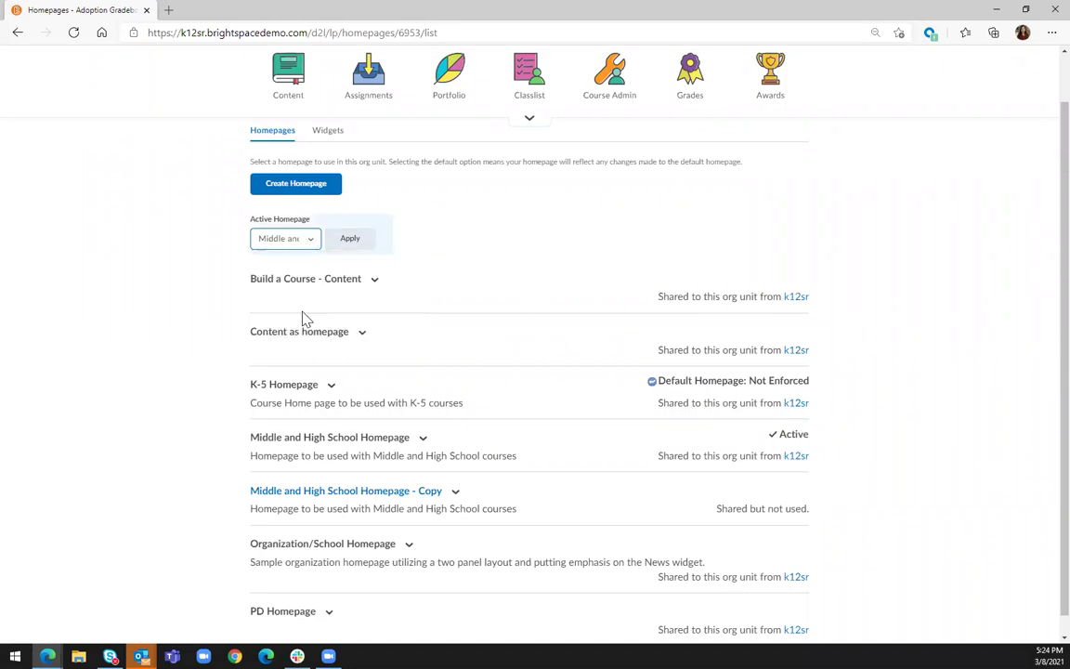
click(350, 240)
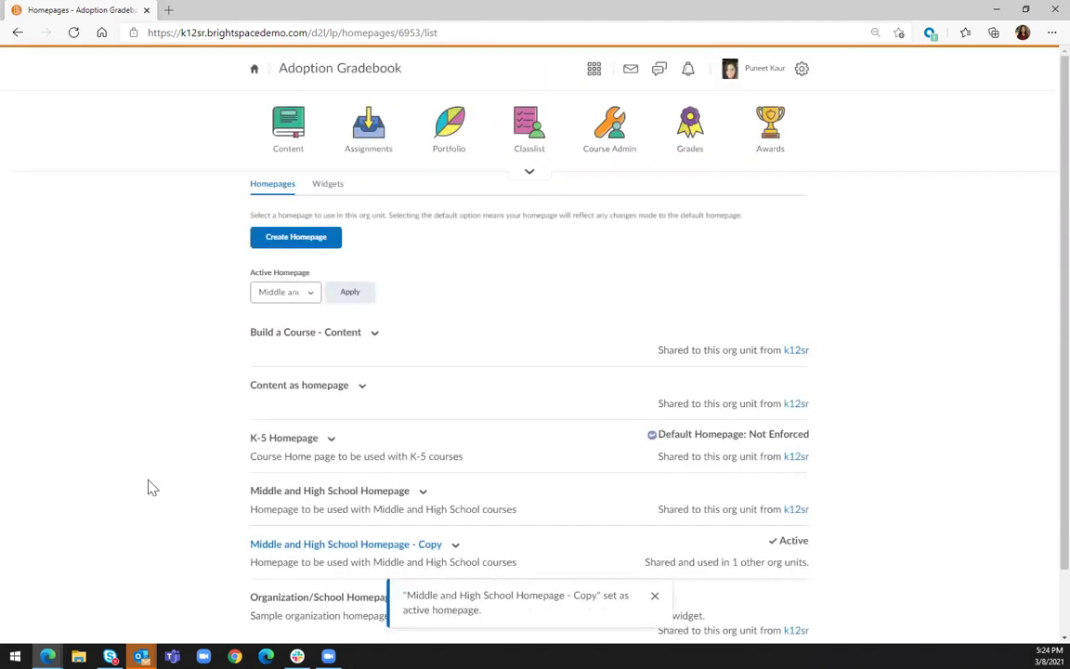
scroll(147, 488, down, 1)
scroll(147, 487, up, 1)
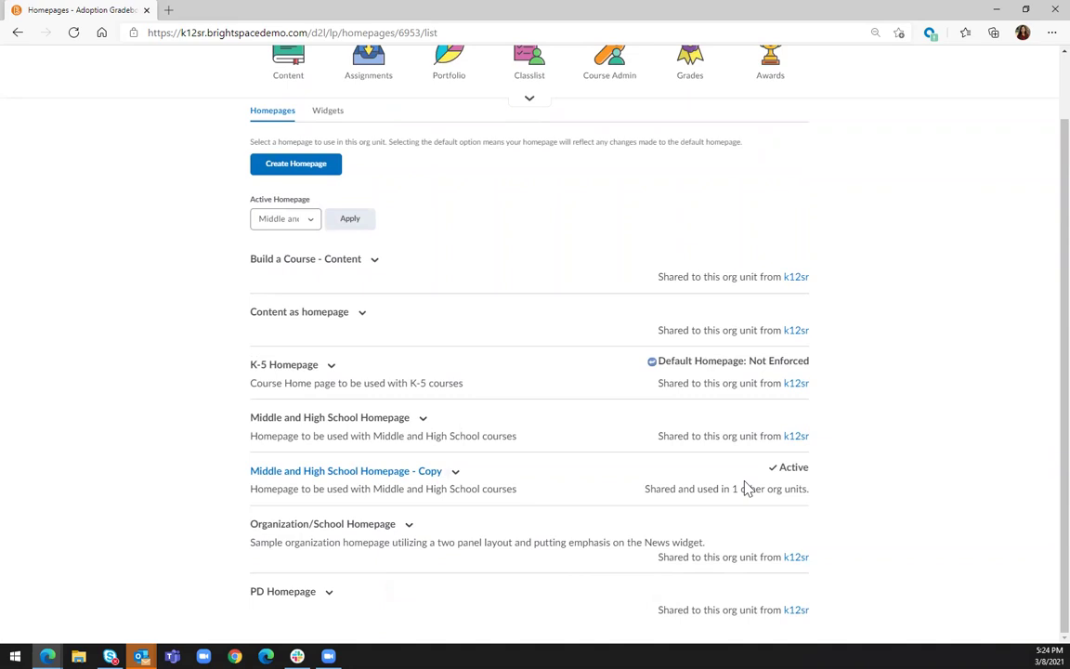
Step: Open the active homepage copy for editing and apply the Large Left Panel layout from the available layouts
click(395, 475)
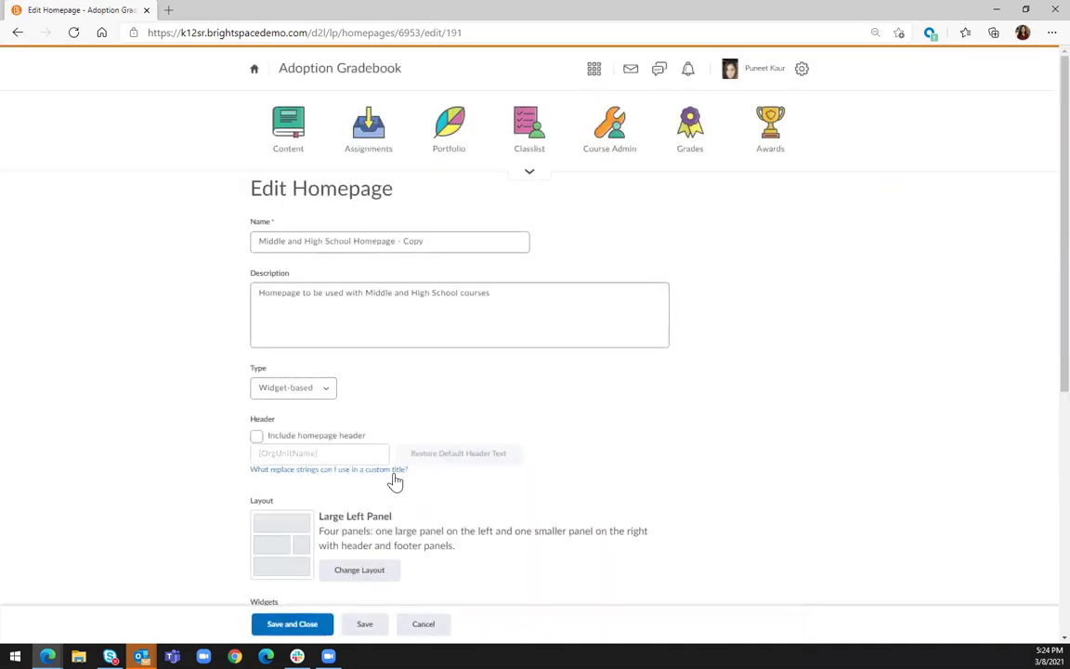
scroll(221, 506, down, 1)
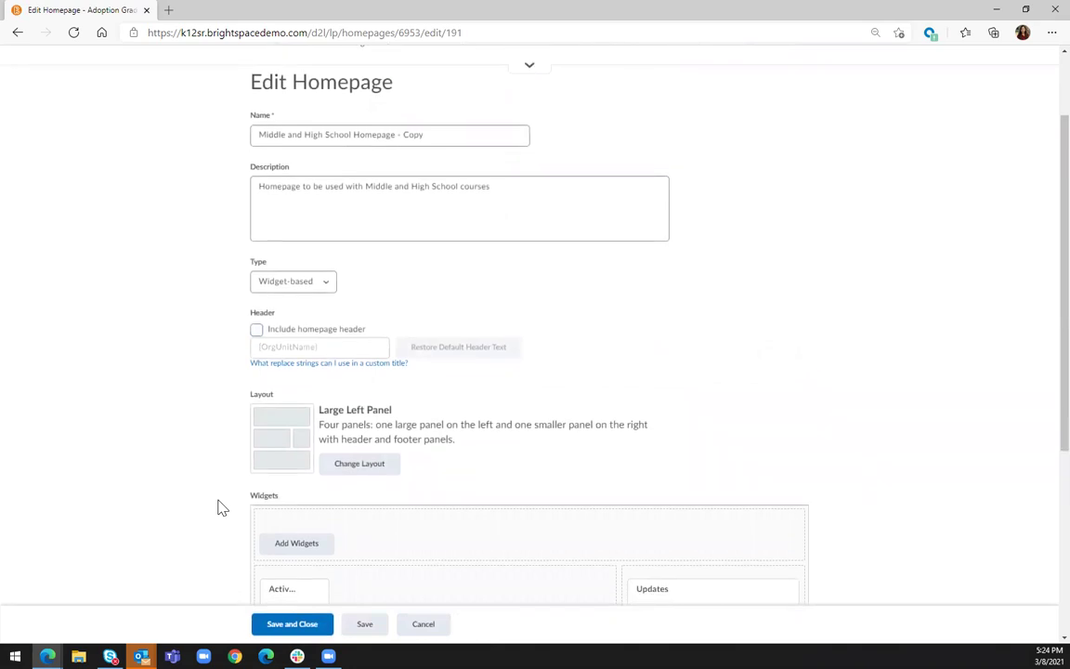
click(424, 135)
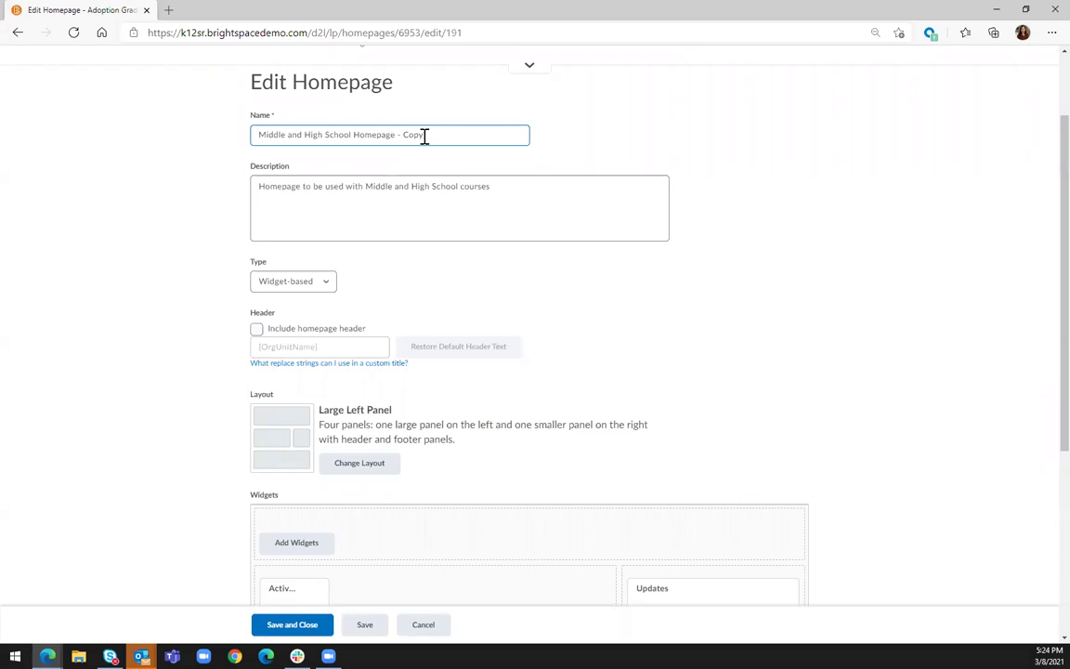
scroll(193, 497, down, 1)
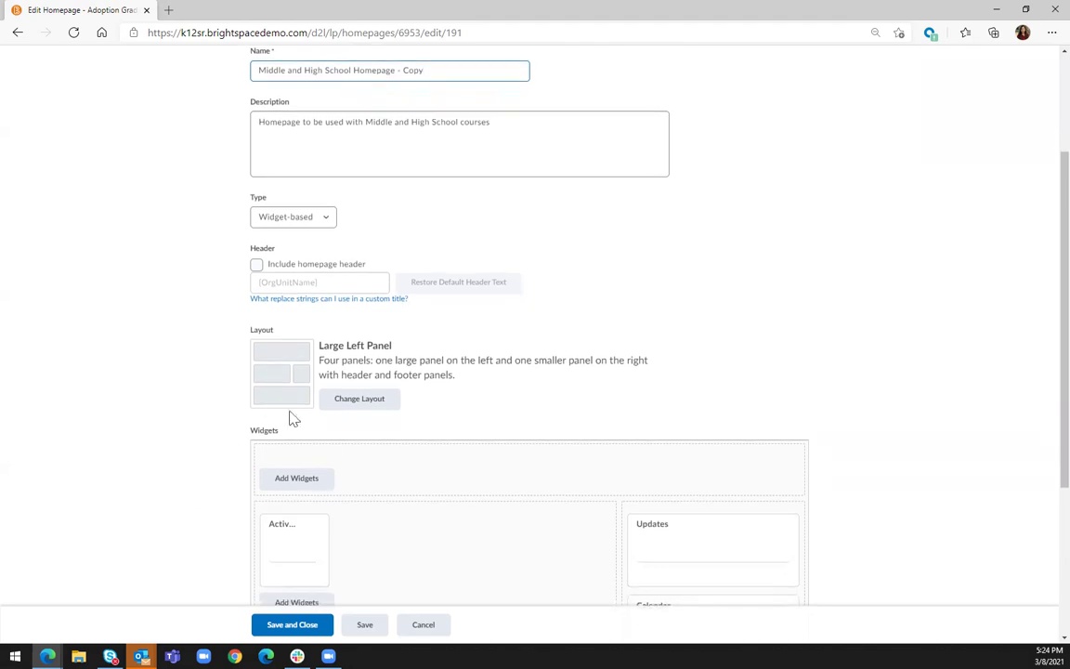
click(349, 406)
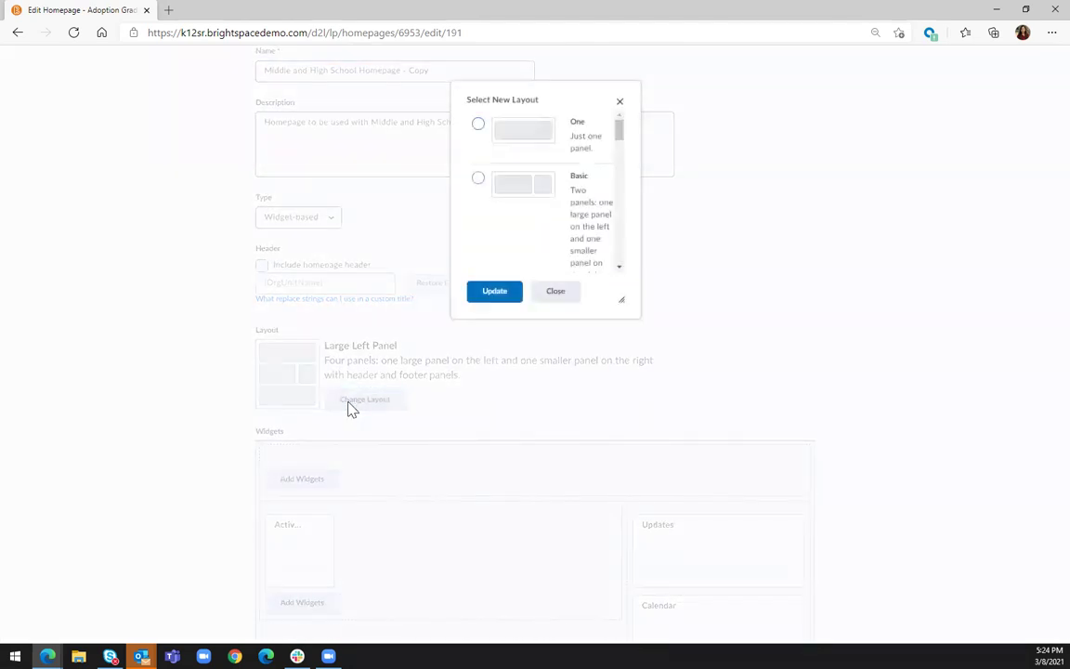
scroll(517, 232, down, 1)
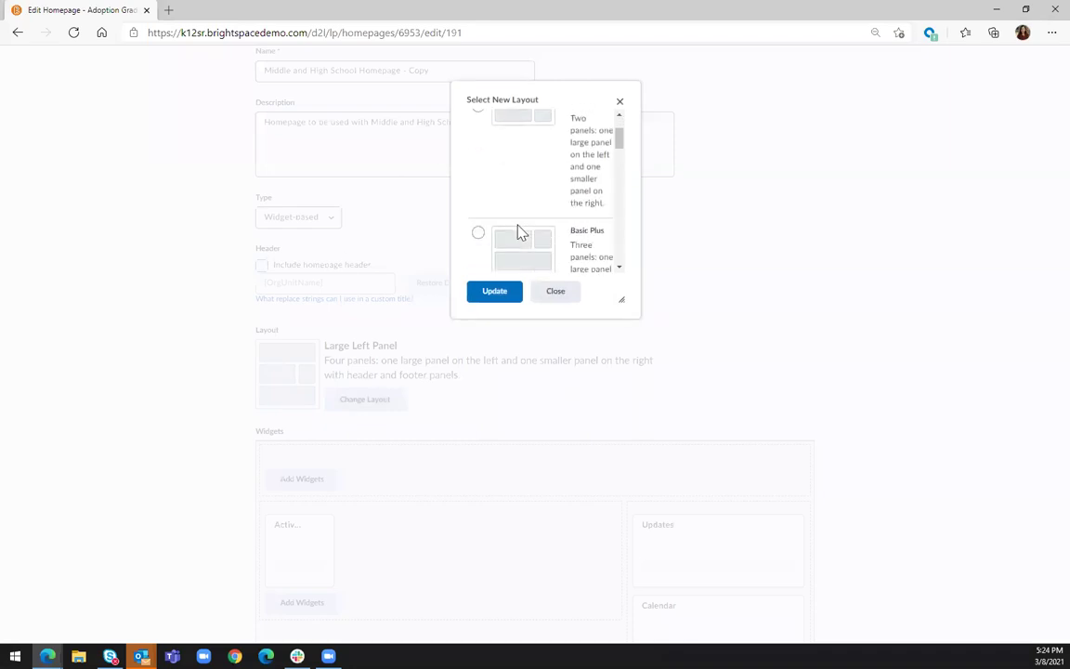
scroll(518, 232, down, 3)
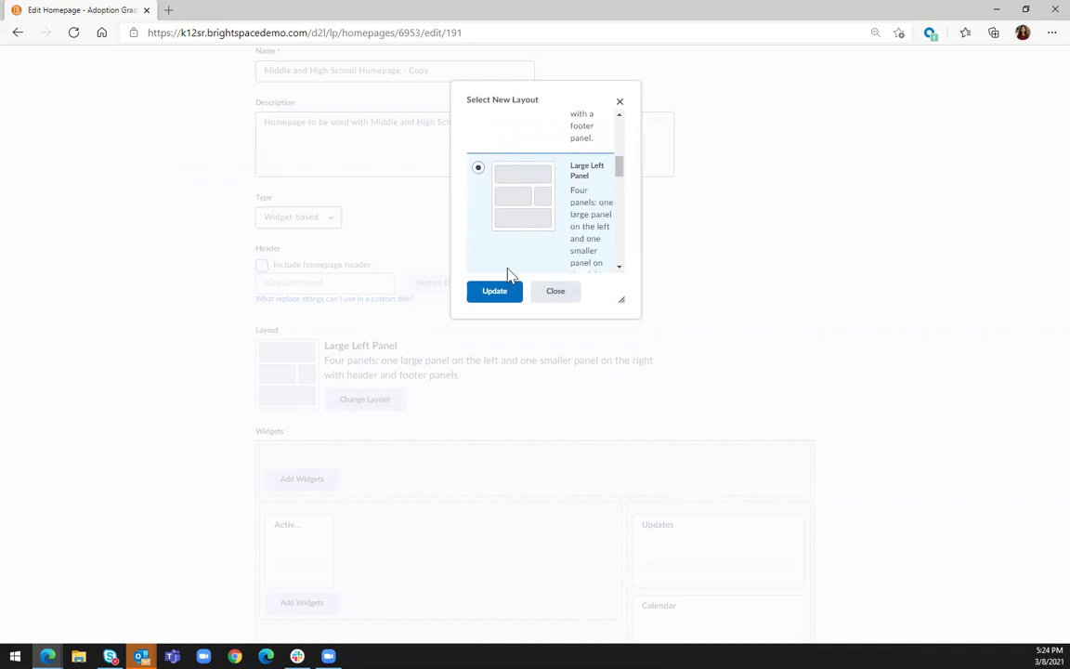
click(498, 302)
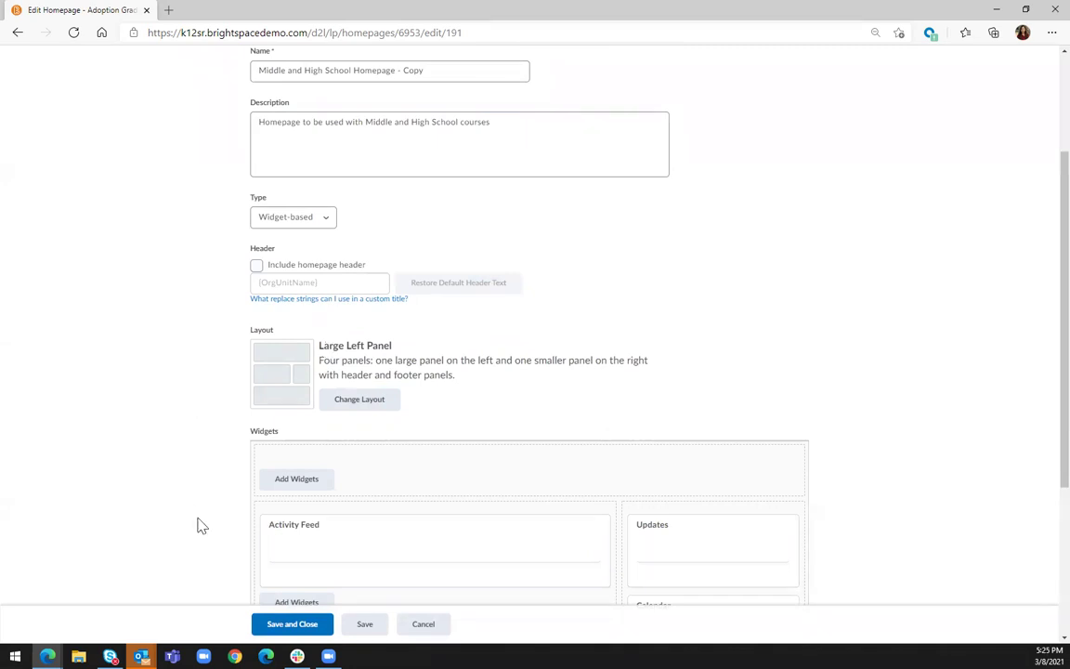
Step: Add the Announcements system widget below Calendar in the homepage's smaller right panel, and save and close the homepage
scroll(198, 522, down, 1)
scroll(198, 525, down, 2)
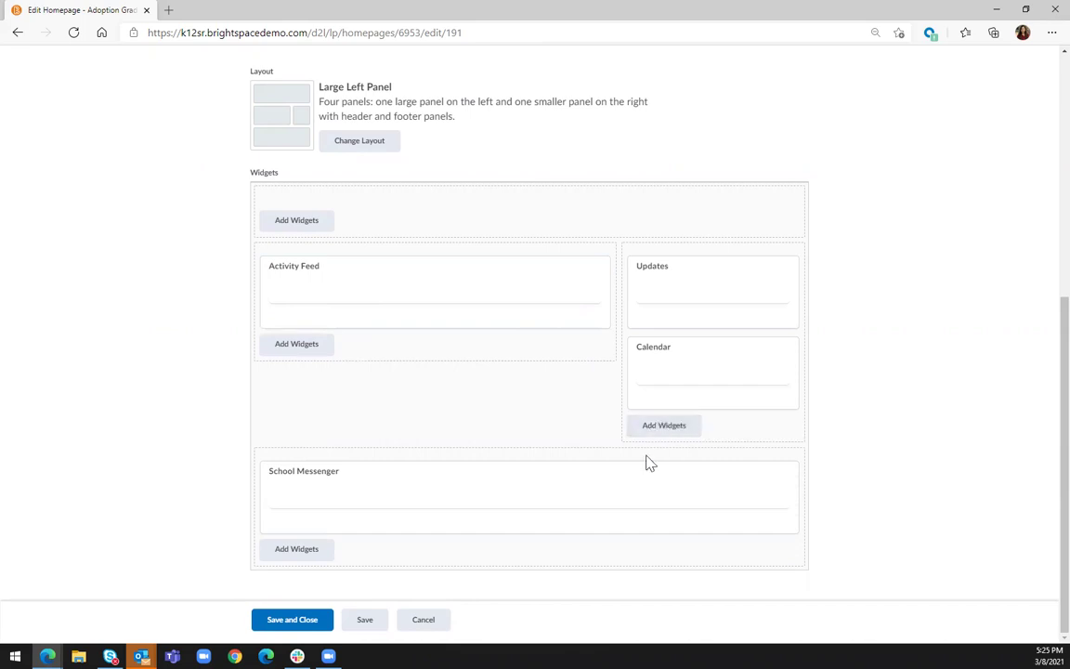
click(664, 429)
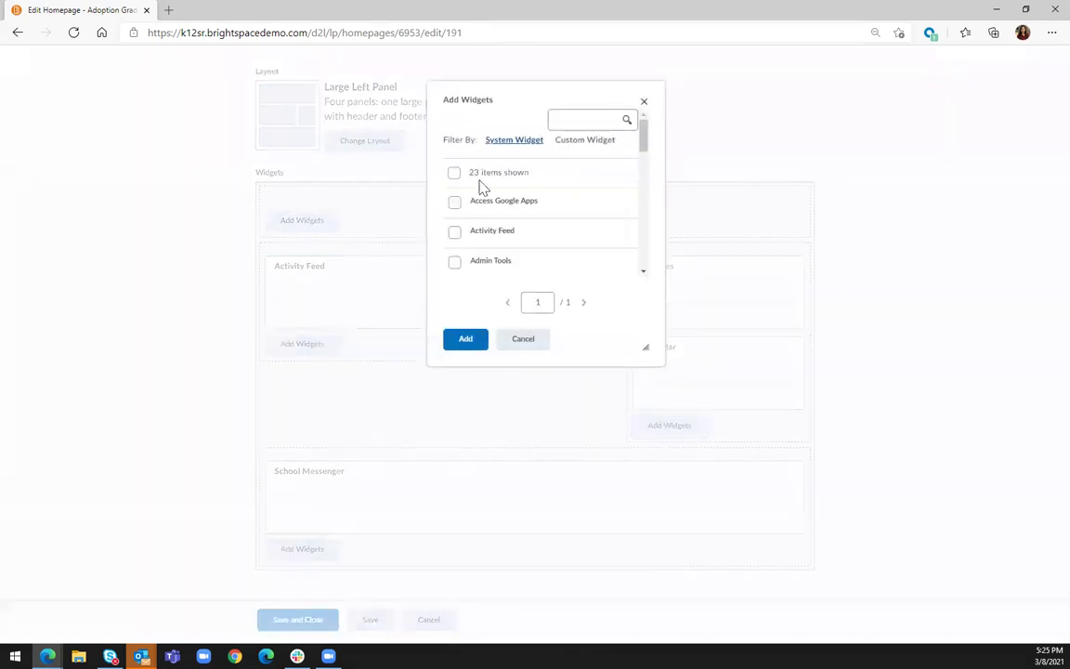
scroll(505, 247, down, 1)
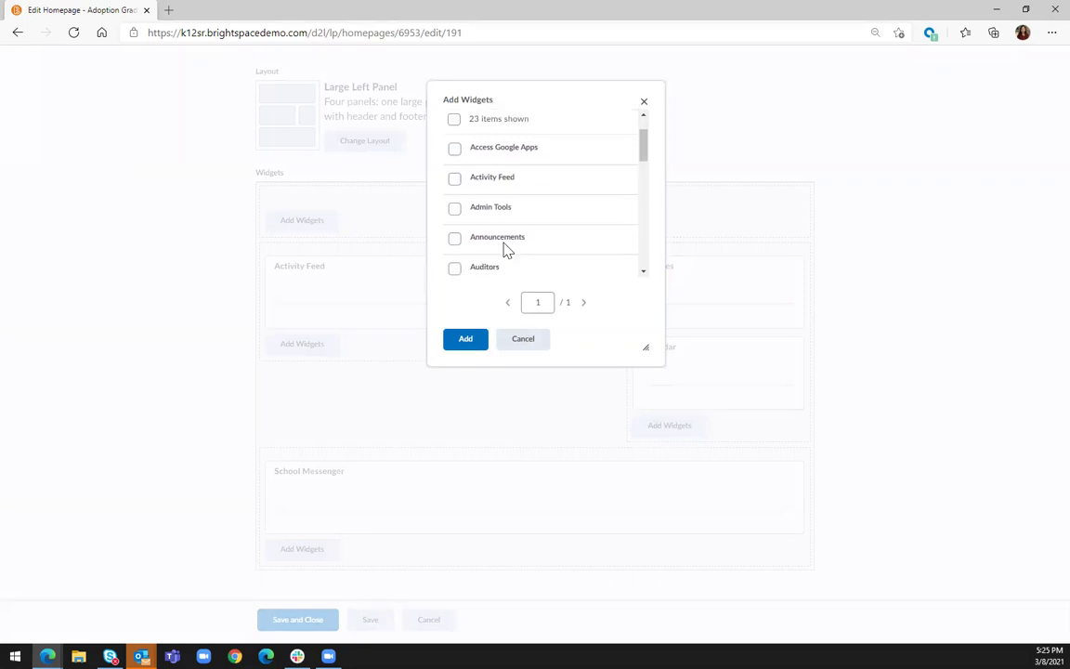
click(454, 240)
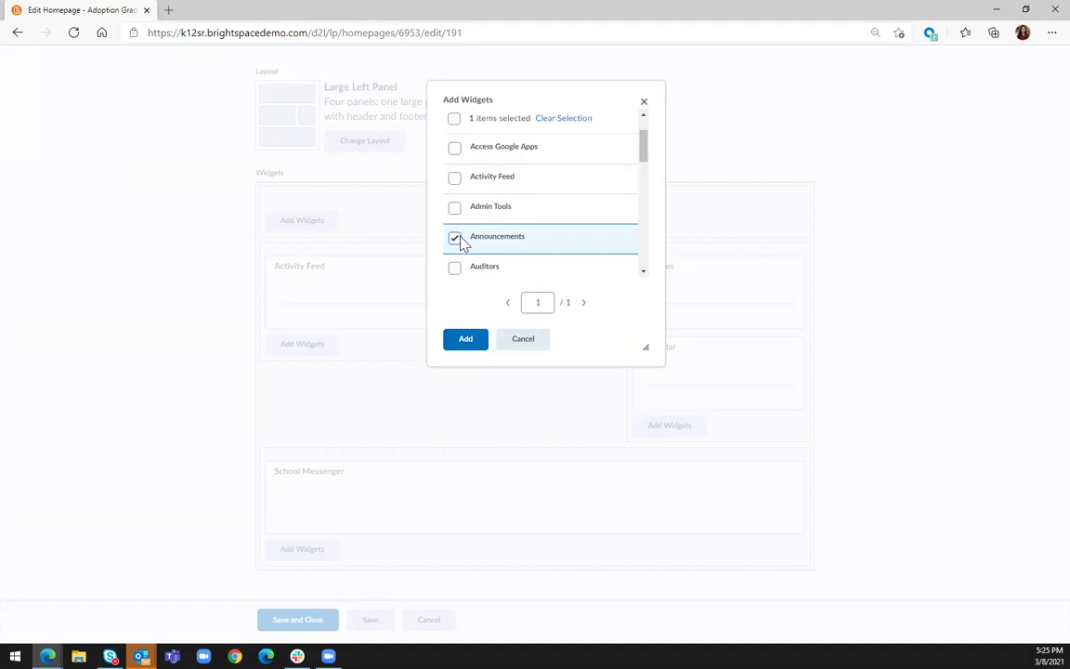
click(468, 342)
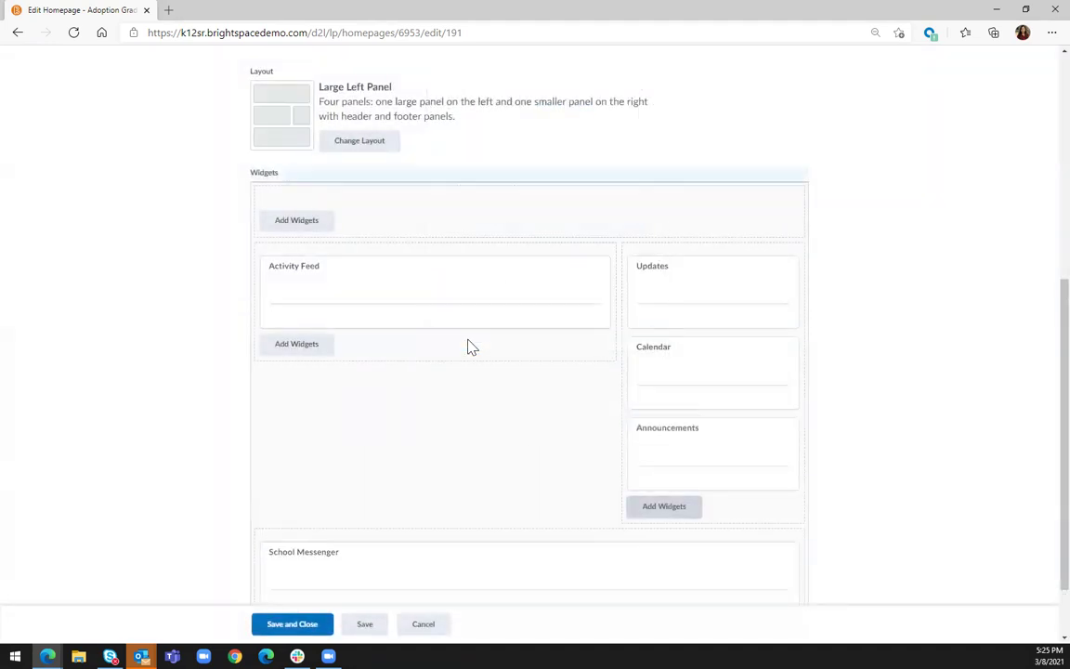
scroll(230, 494, down, 2)
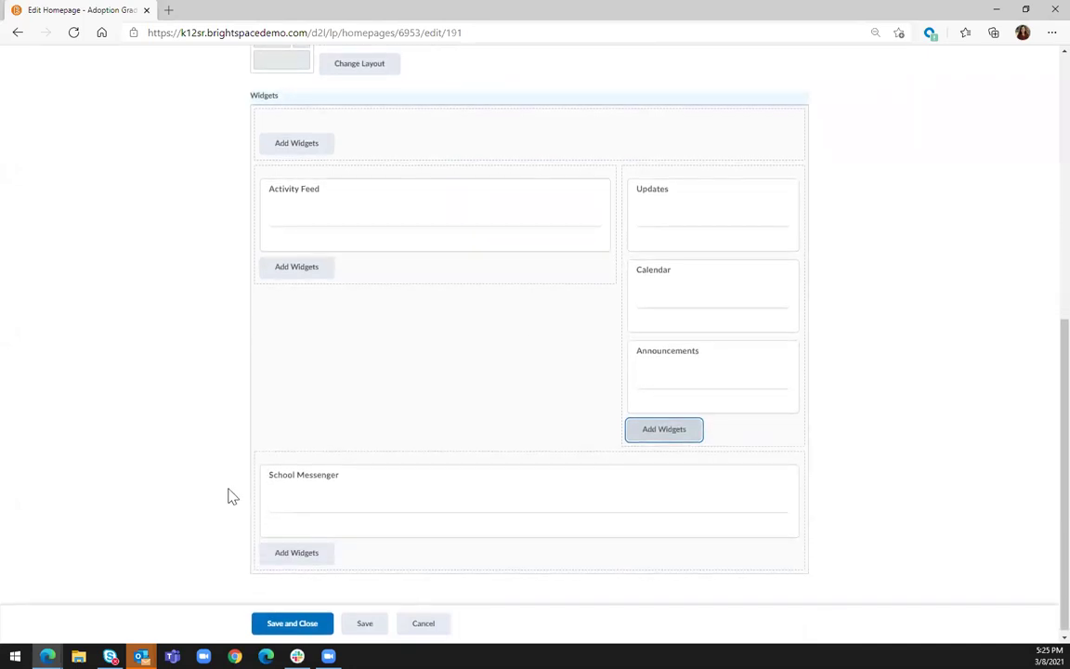
scroll(231, 496, down, 1)
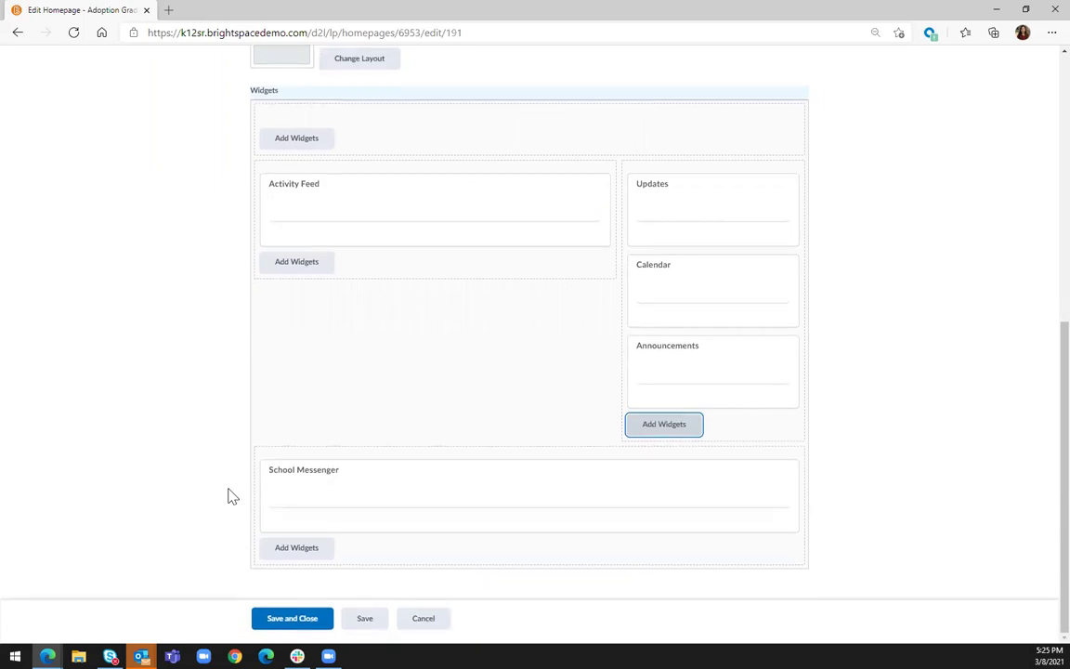
click(292, 624)
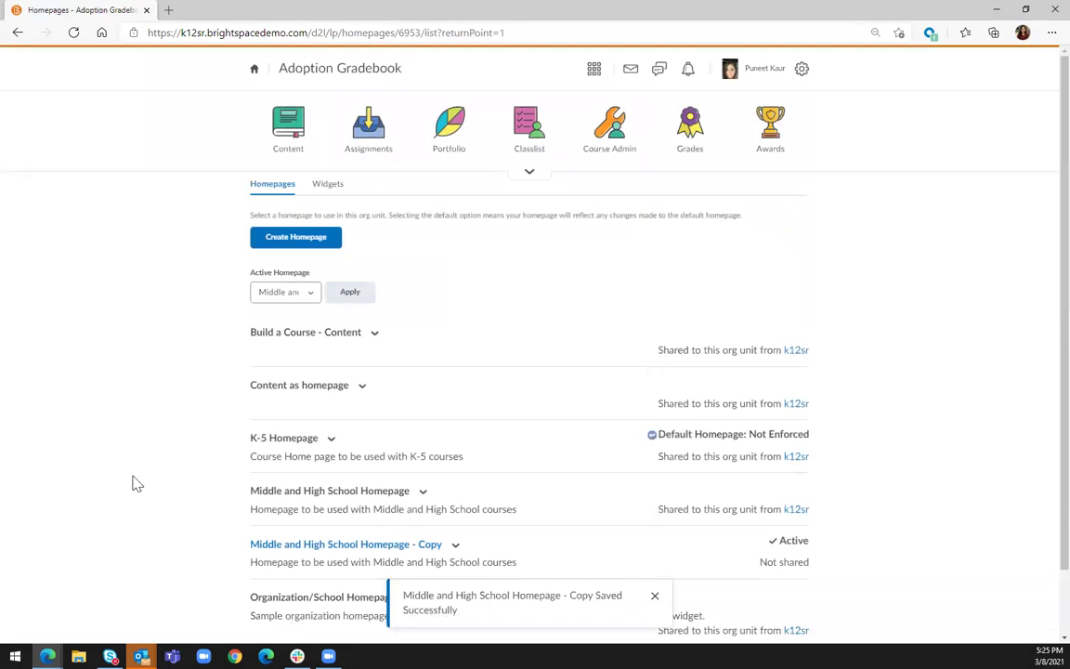
Step: Return to the Adoption Gradebook course homepage and examine the banner and the arrangement of its widgets
click(337, 78)
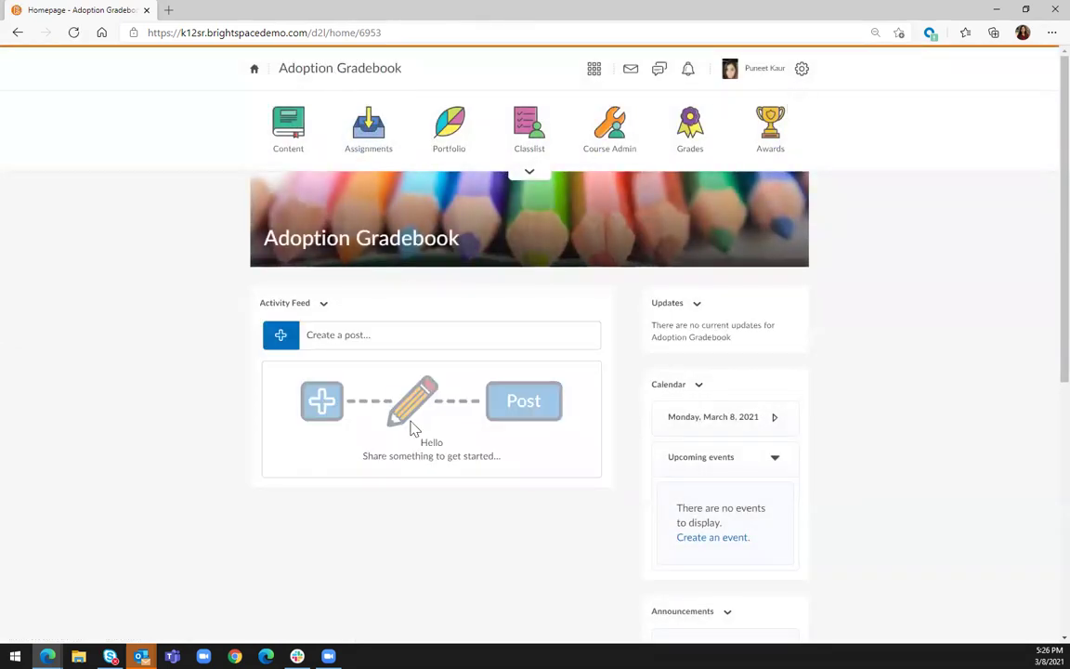
scroll(454, 528, down, 3)
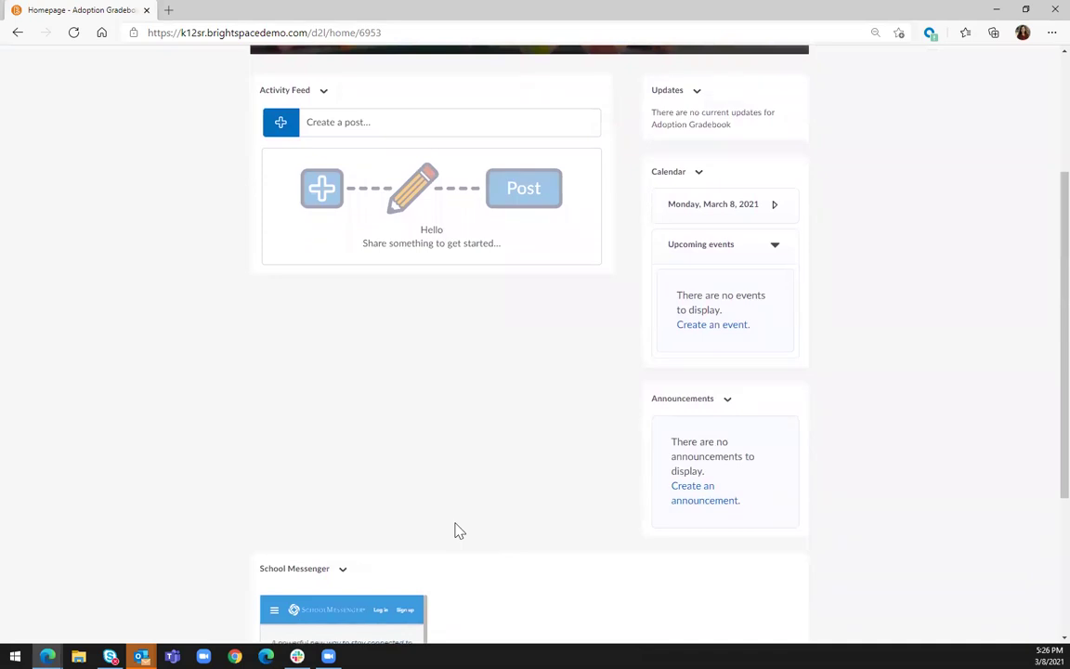
scroll(493, 472, up, 1)
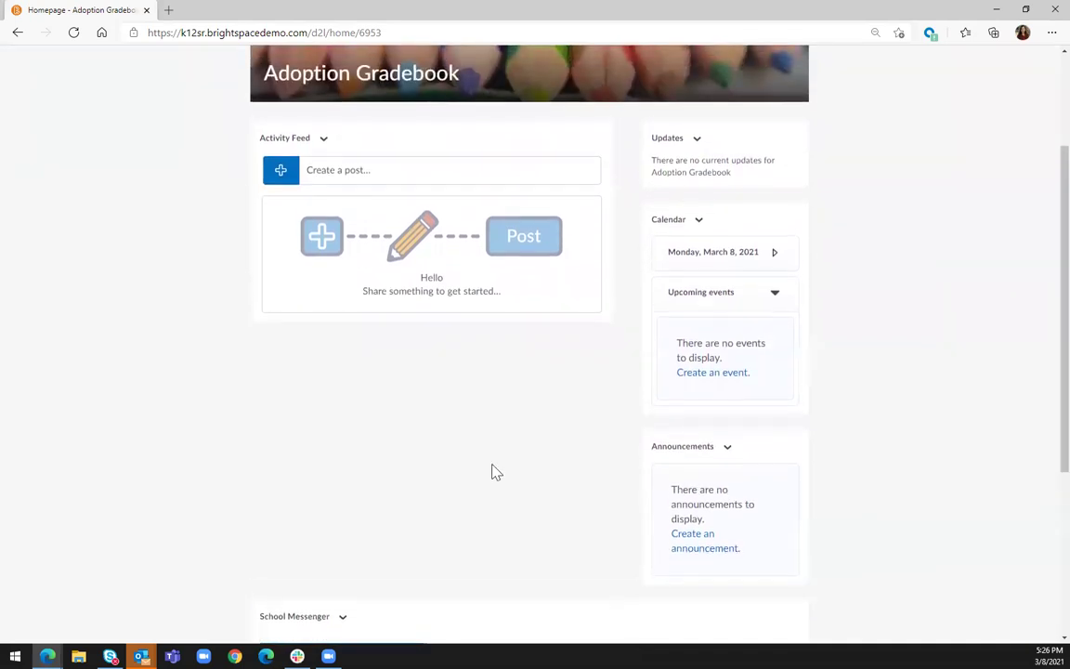
scroll(495, 472, up, 1)
scroll(495, 471, up, 1)
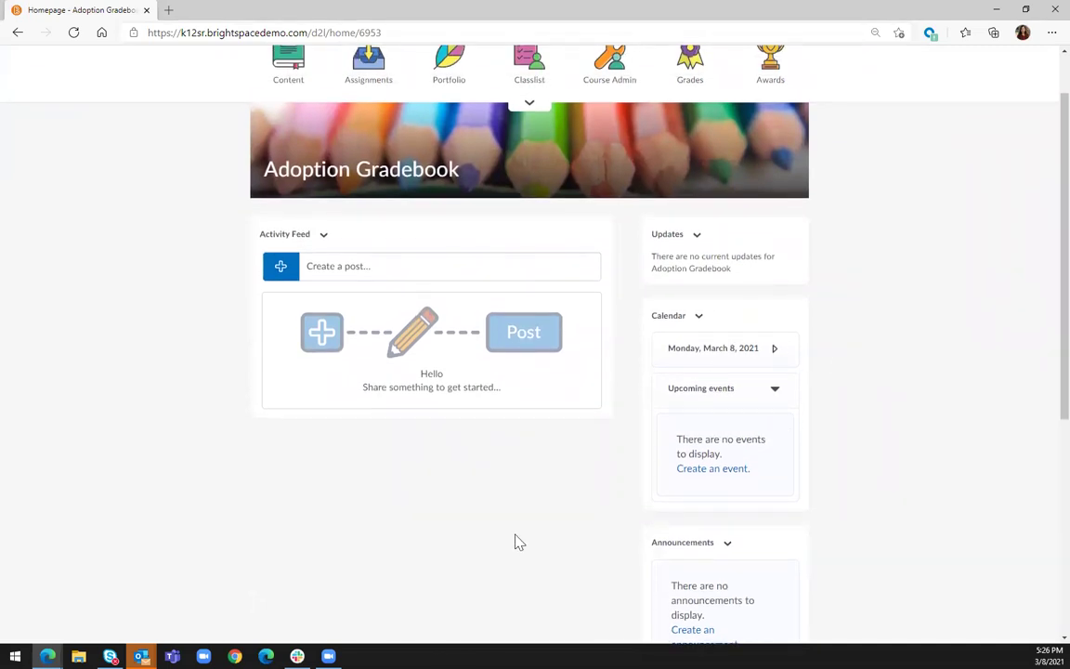
scroll(493, 530, down, 1)
scroll(493, 530, up, 3)
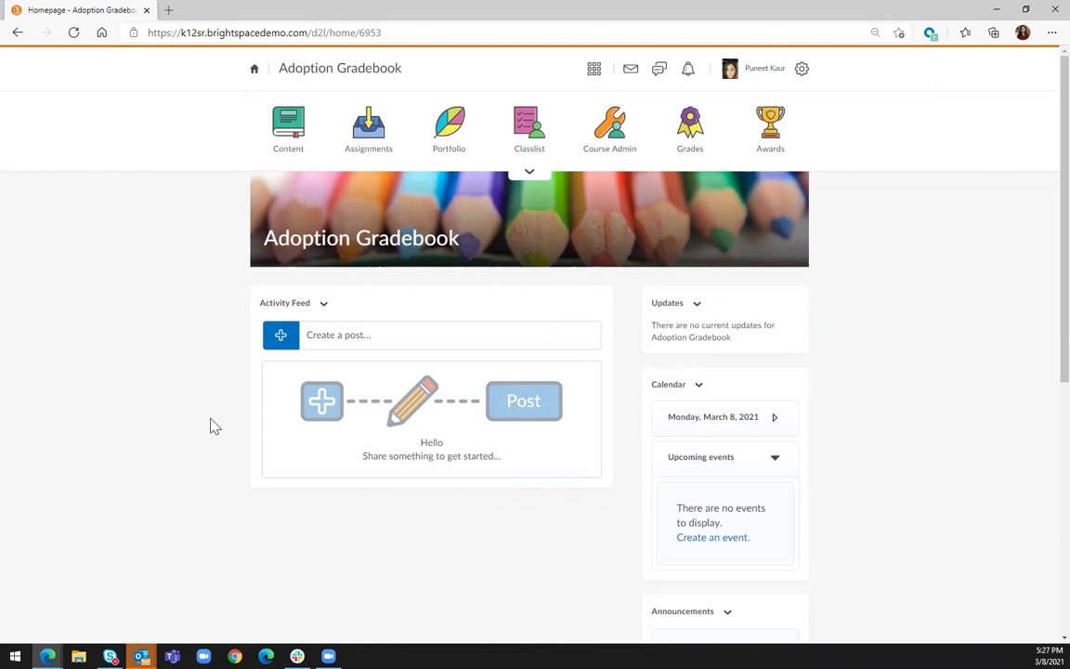
Step: Draft an Activity Feed message beginning "Hello class! Welcome to grade 4!" that asks for one fun fact in comments and names yellow as favourite colour
click(282, 338)
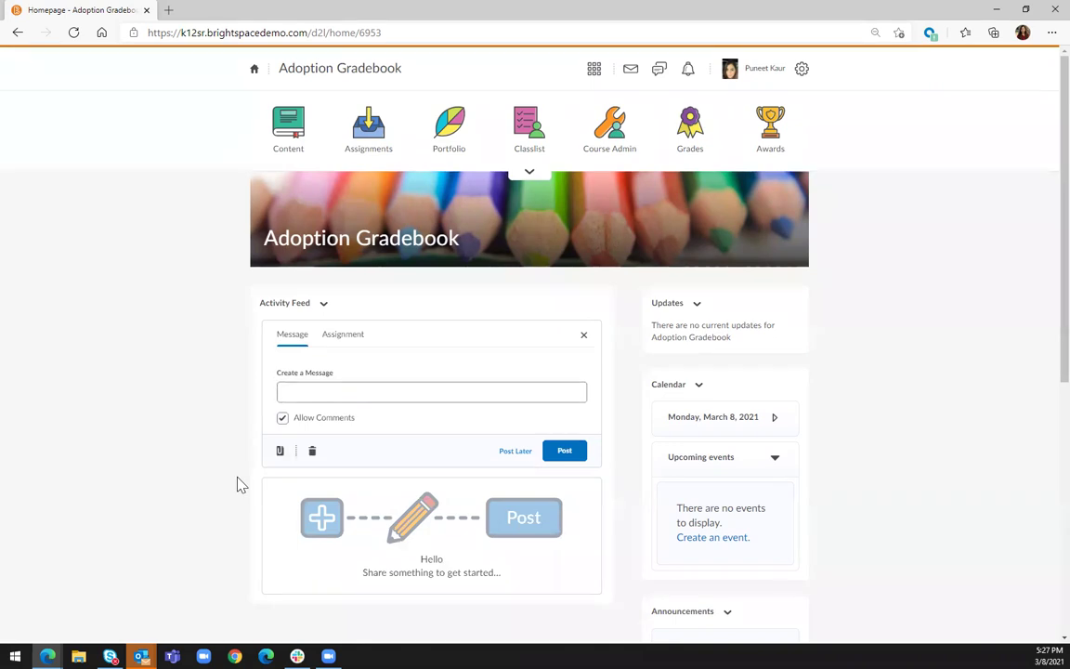
scroll(237, 484, down, 1)
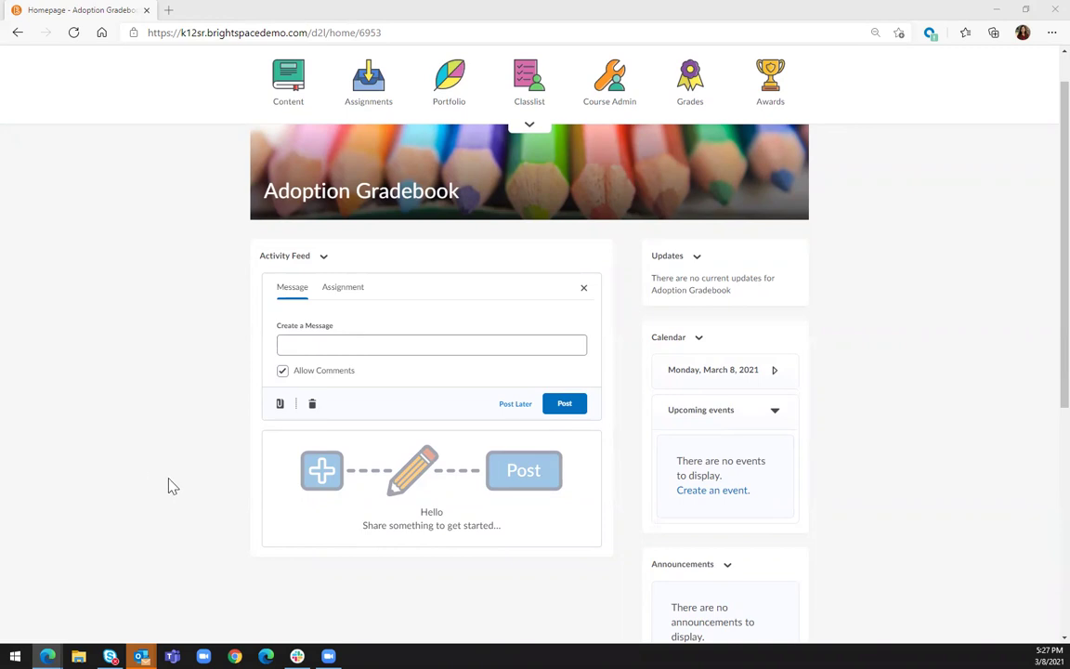
click(306, 346)
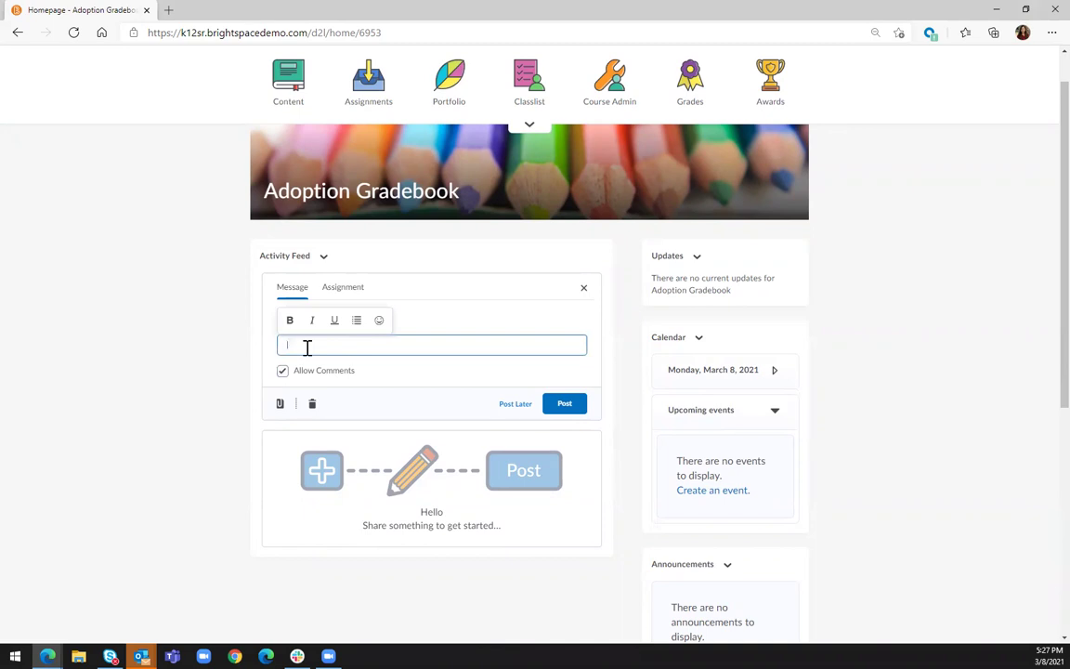
text(Hello Class! Welcome to grade 4! I am so excited to be your teacher this year. Comment on this Activity Feed post to tell me one fun fact about you! Mine is that my favourite colour is yellow!)
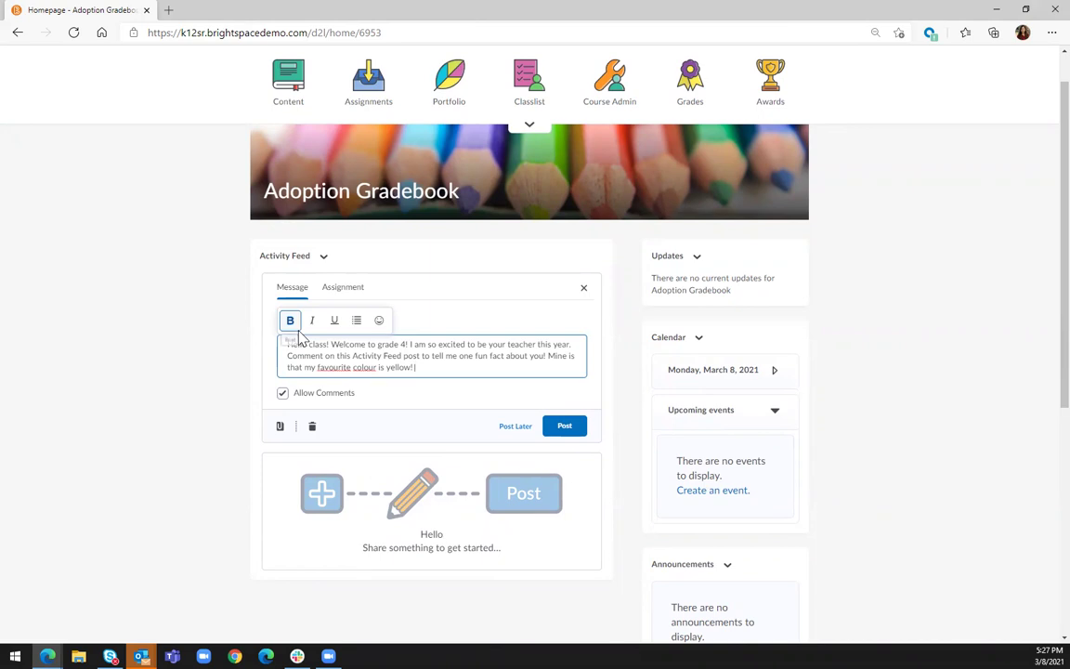
Step: Examine the message's Allow Comments setting, attachment options and Post Later scheduling, keeping comments allowed and leaving the post unscheduled
click(282, 395)
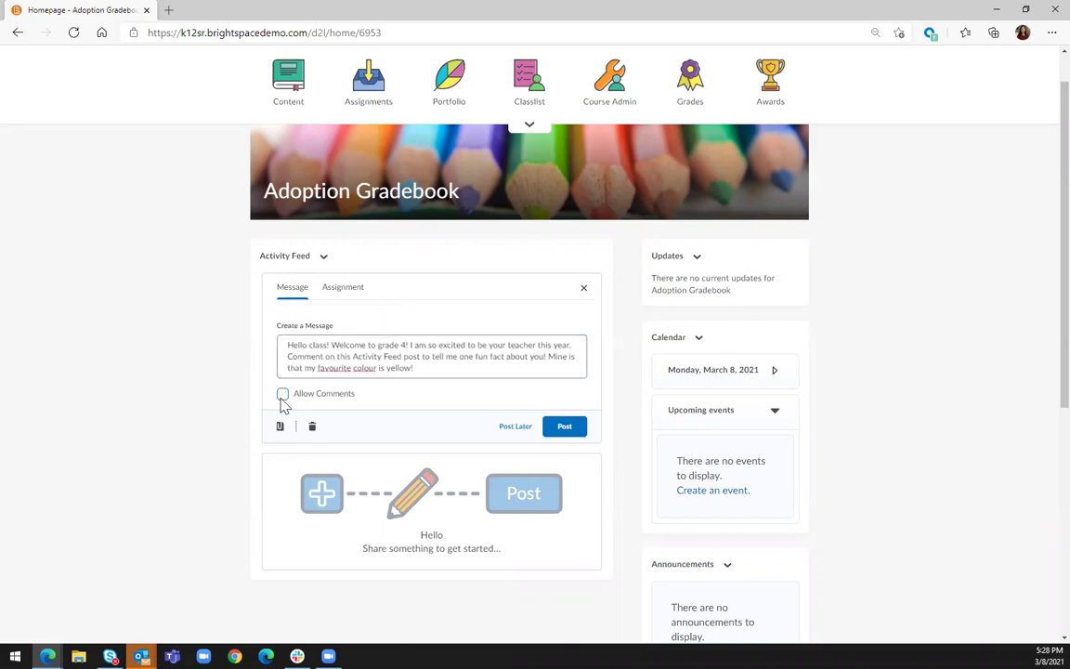
click(284, 401)
click(280, 428)
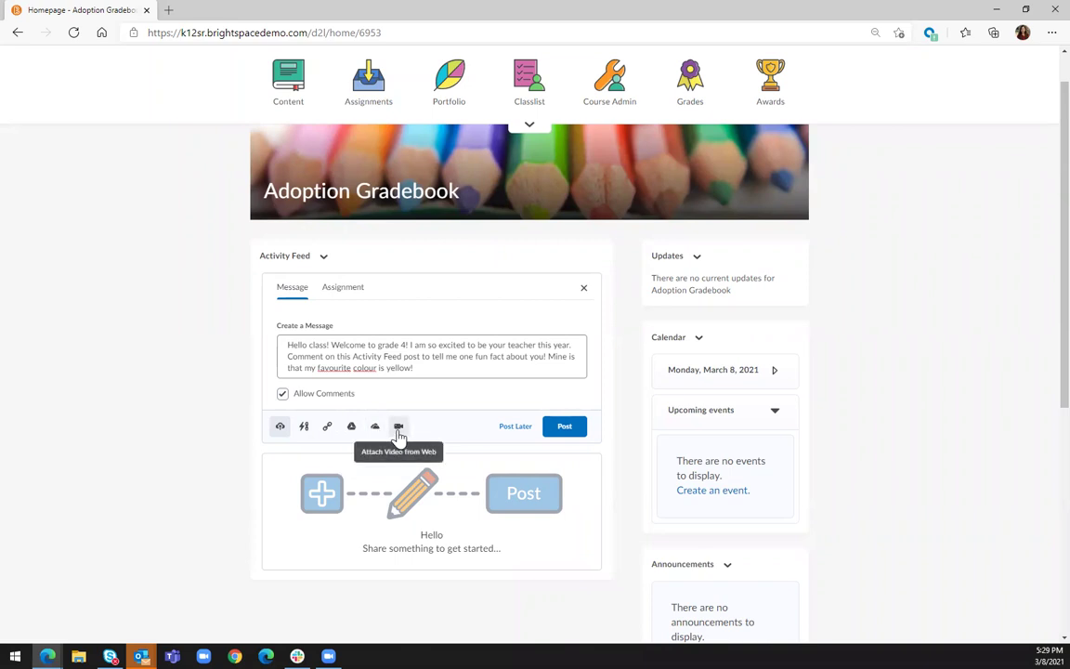
click(515, 431)
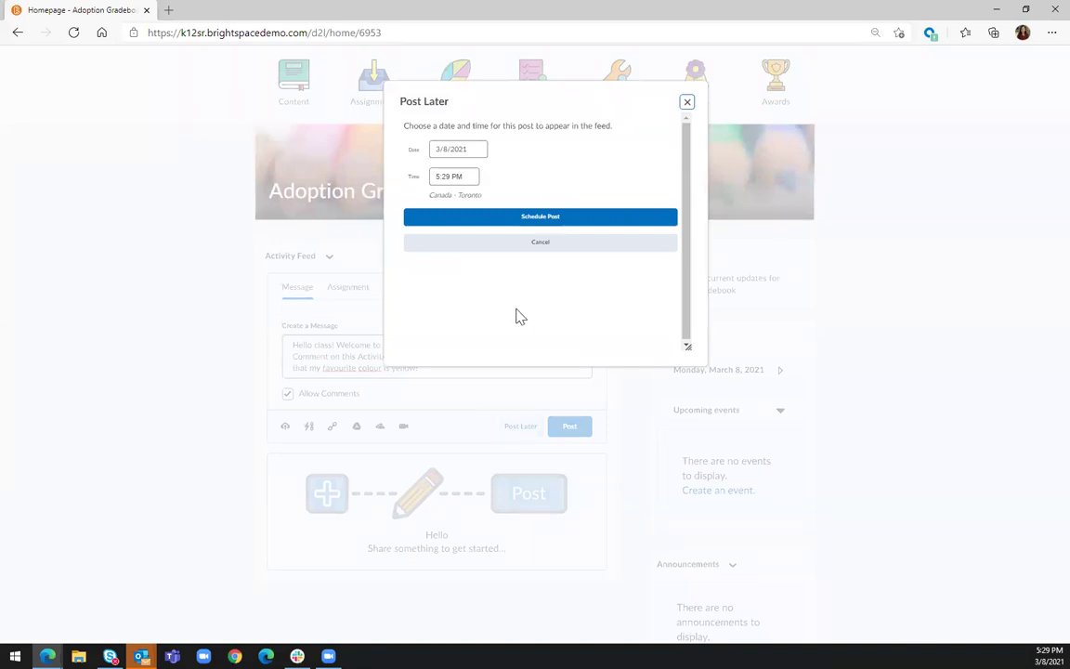
click(688, 104)
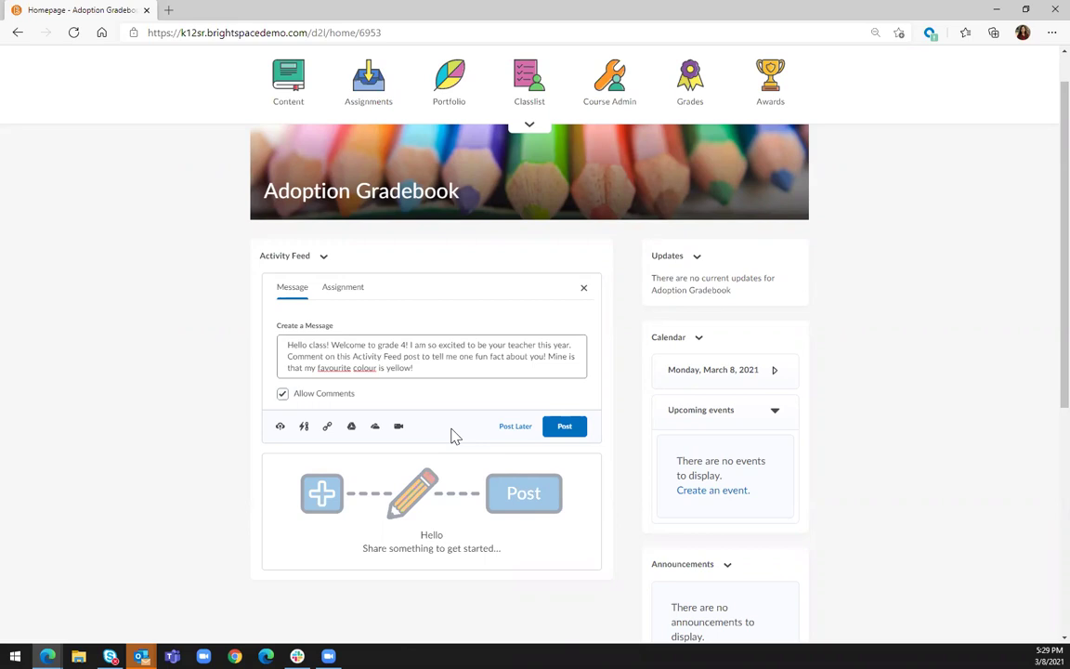
Step: Publish the drafted welcome message to the Activity Feed and examine the published post's management options
click(569, 433)
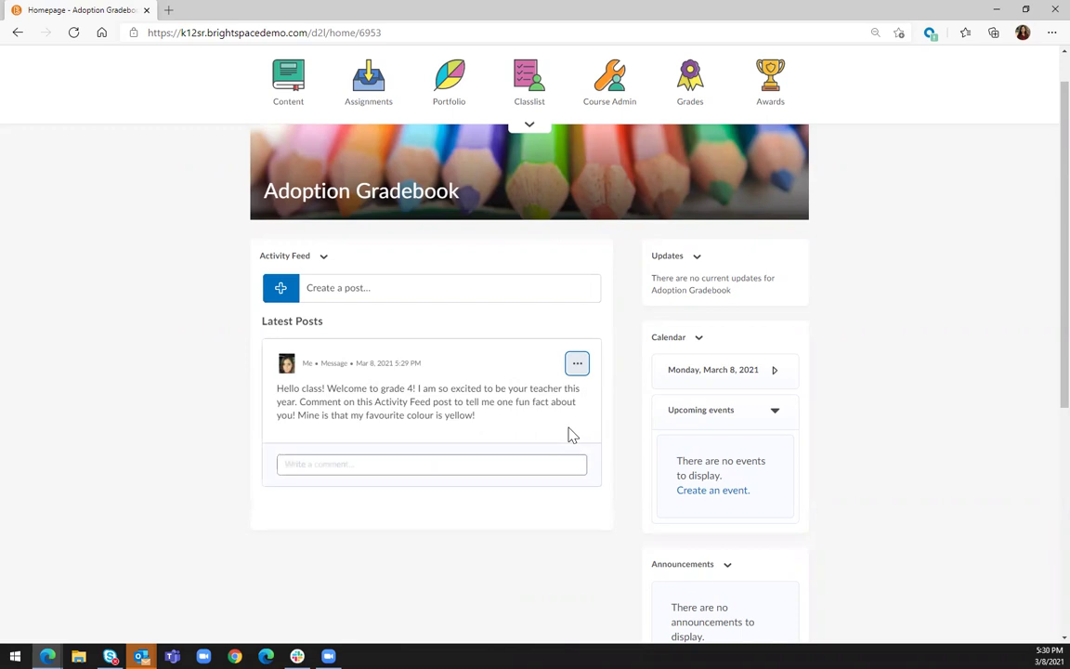
click(577, 366)
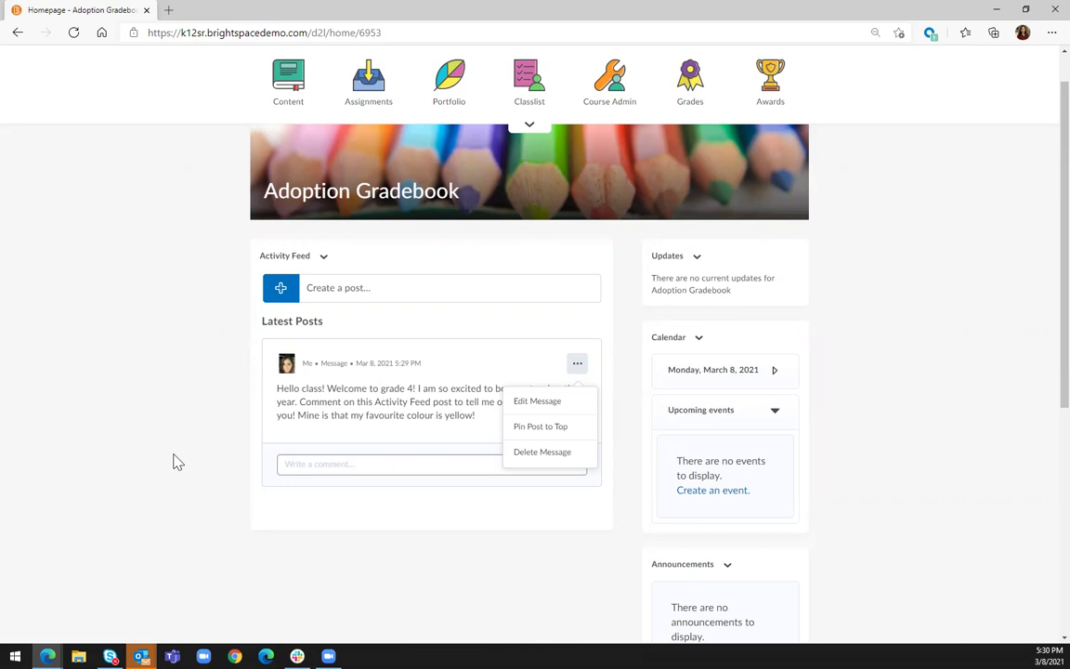
scroll(173, 462, up, 1)
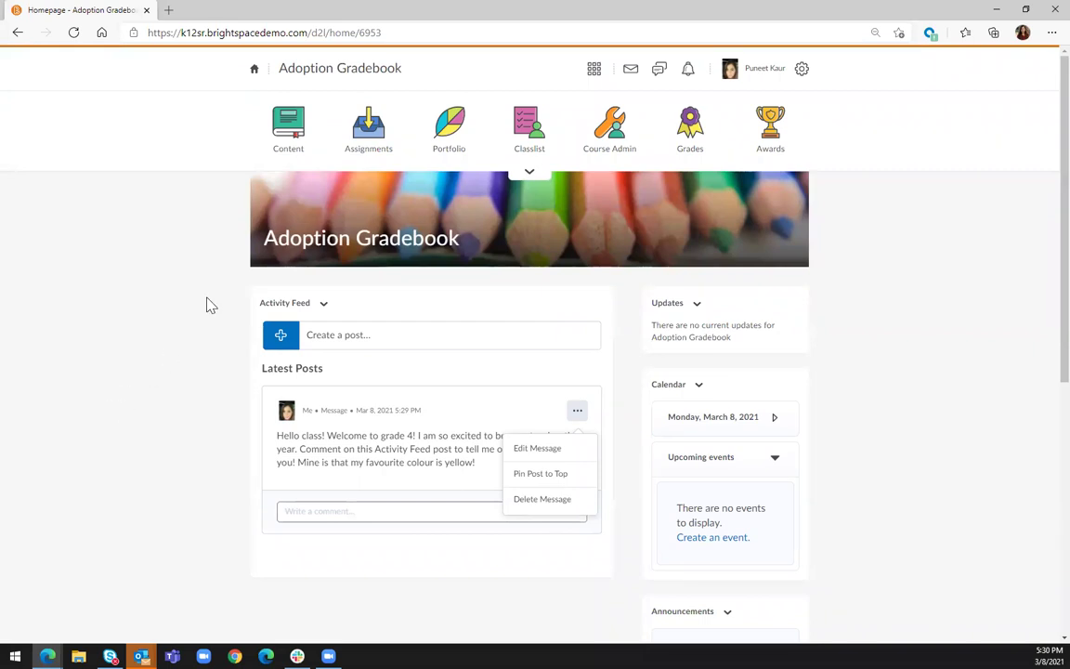
Step: In the Portfolio class settings, require educator approval for evidence from the web tool and the app's 'My Device' mode, and save
click(449, 135)
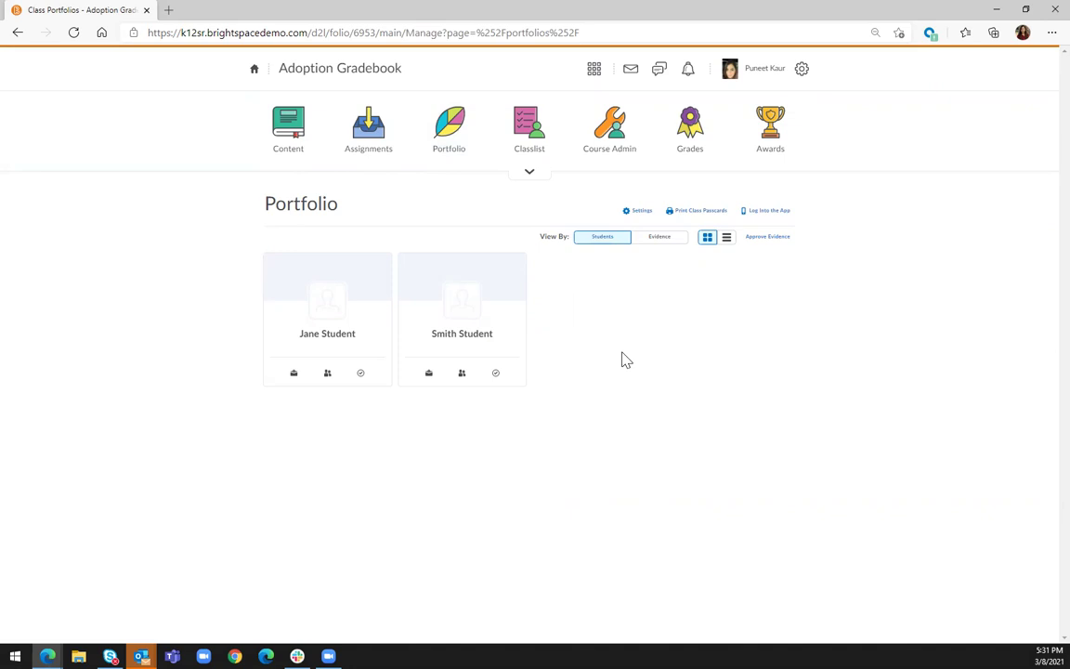
click(638, 215)
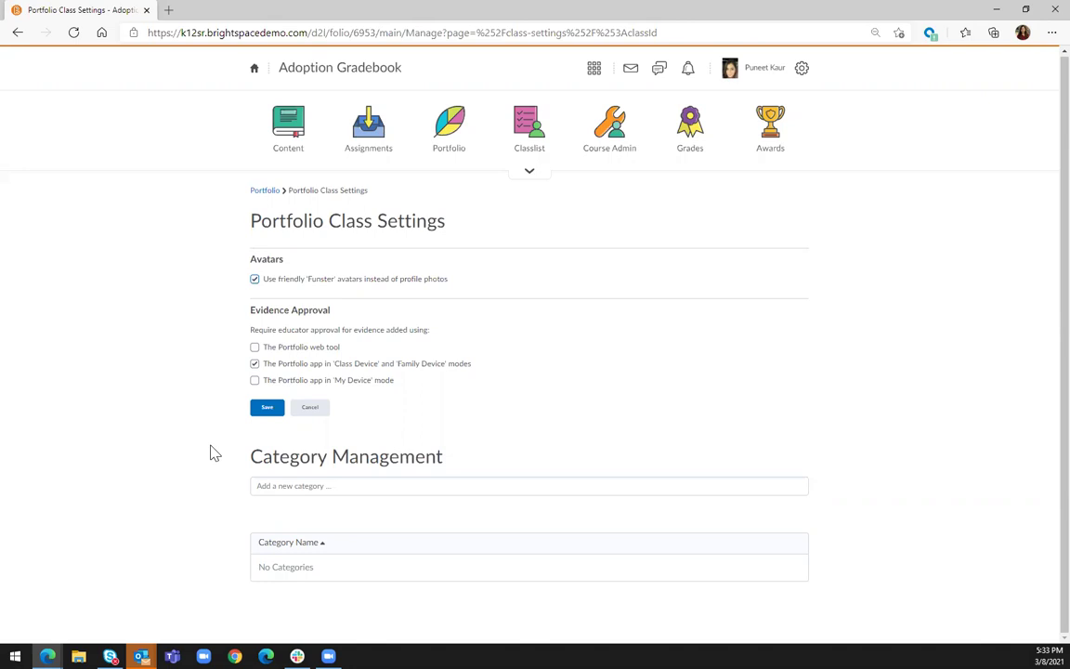
click(256, 348)
click(255, 380)
scroll(230, 490, down, 1)
scroll(230, 492, up, 1)
click(264, 409)
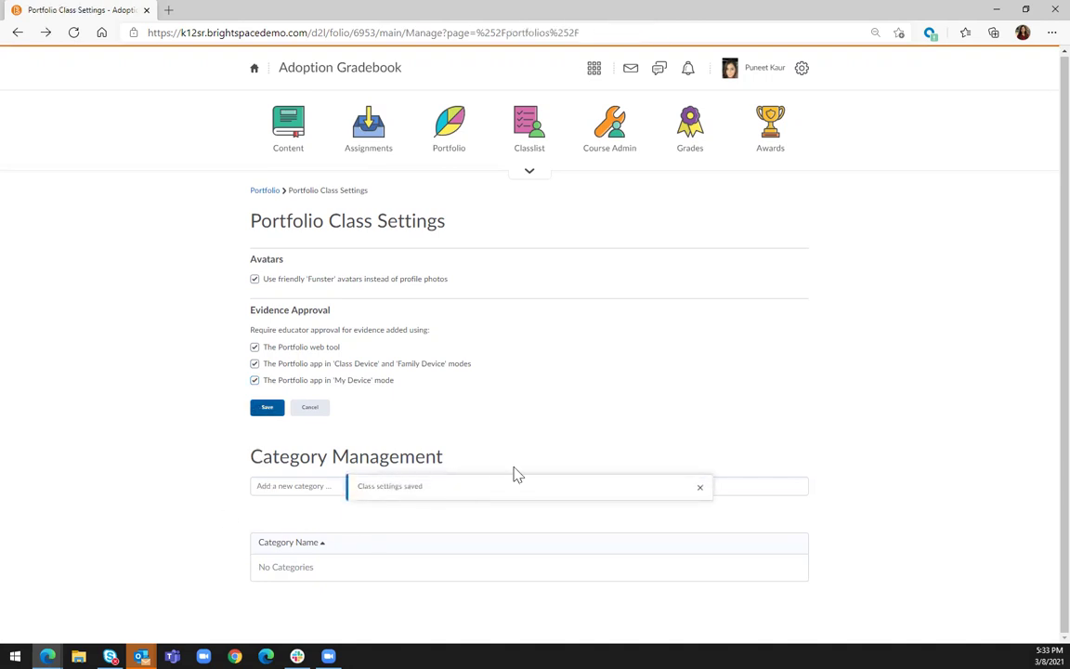
click(700, 488)
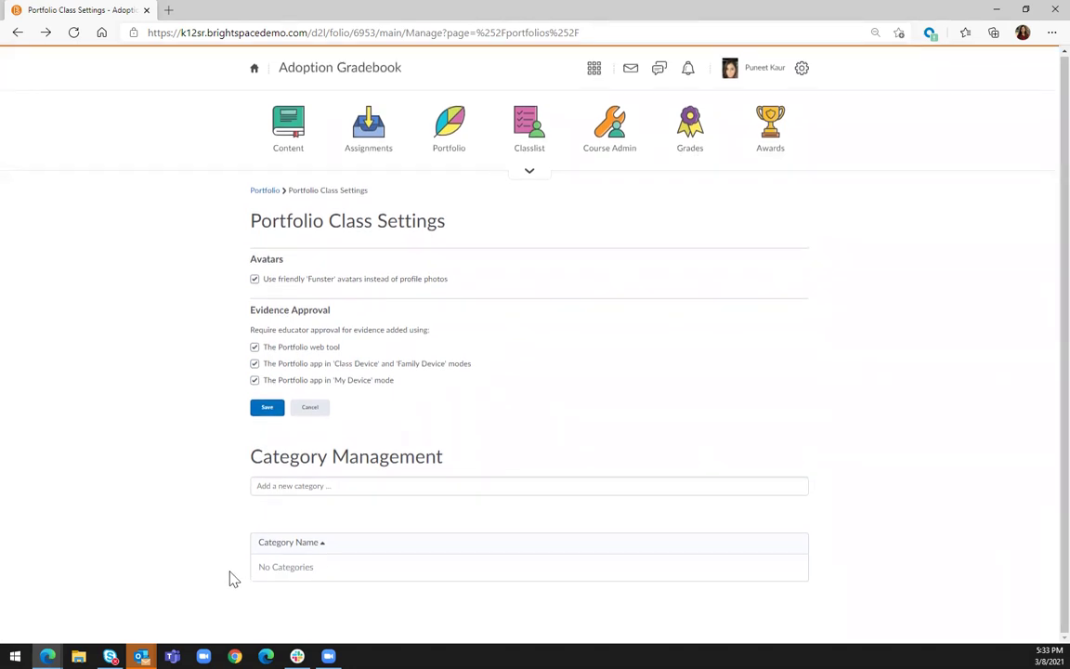
Step: Add and save a new Portfolio category named "all about me"
click(275, 486)
text(All)
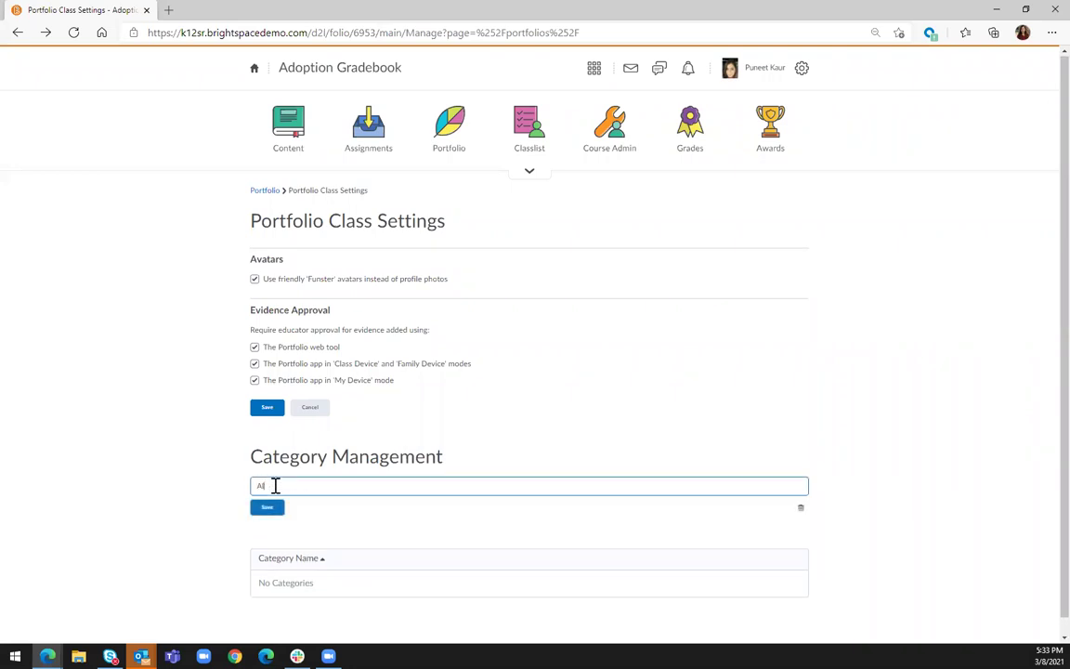
text( About Me)
click(269, 508)
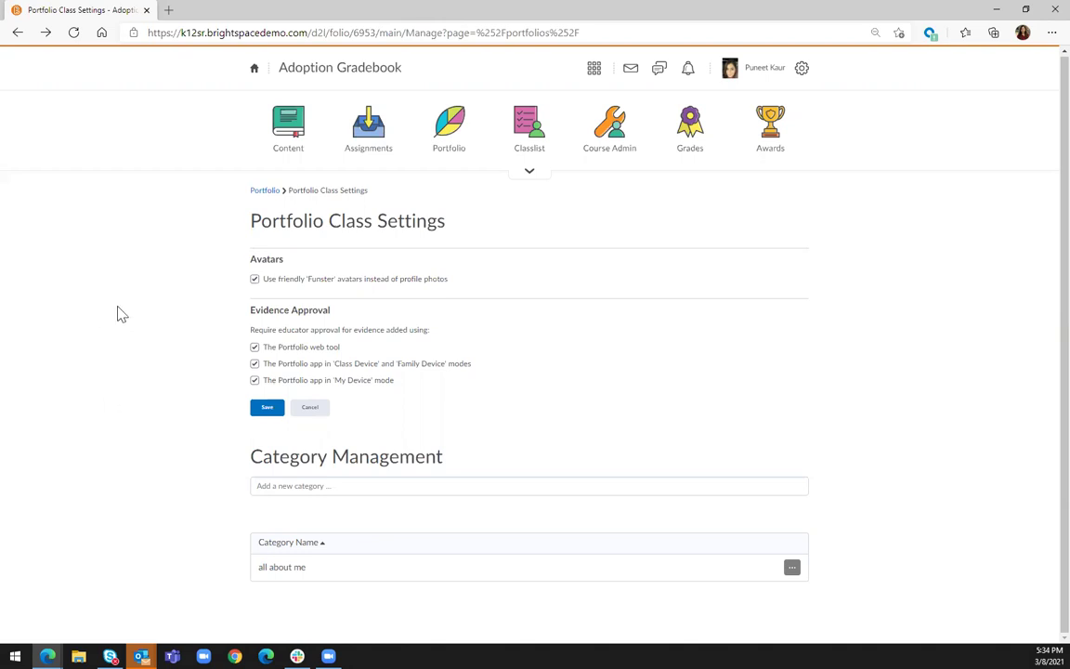
Step: Return to the class Portfolio and open the printable class passcards to examine the course and student QR codes
click(265, 191)
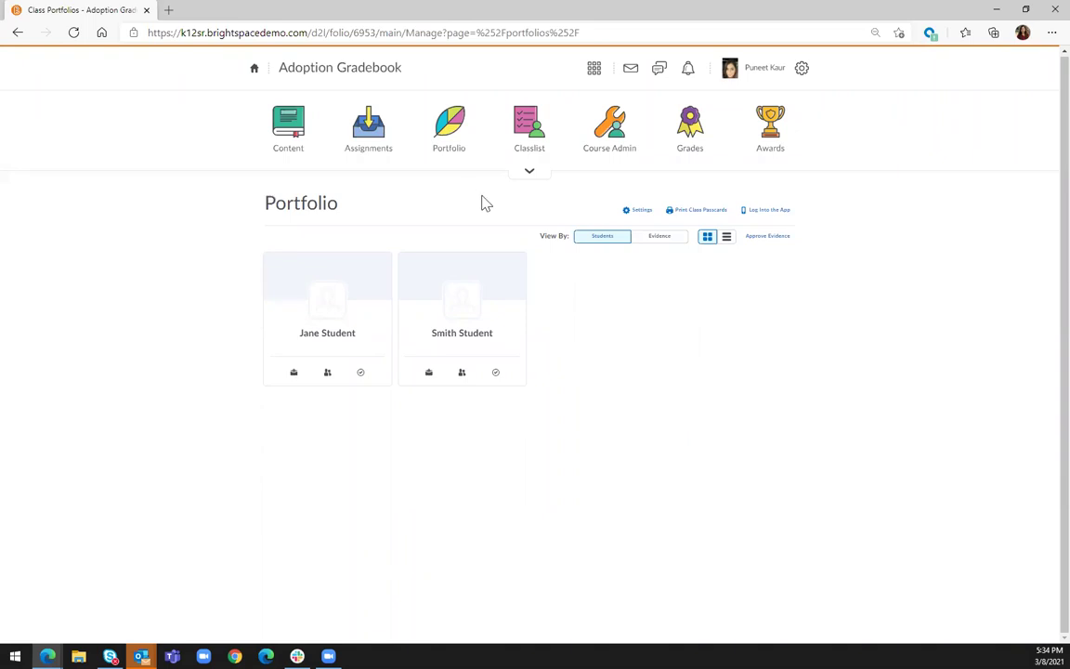
click(716, 212)
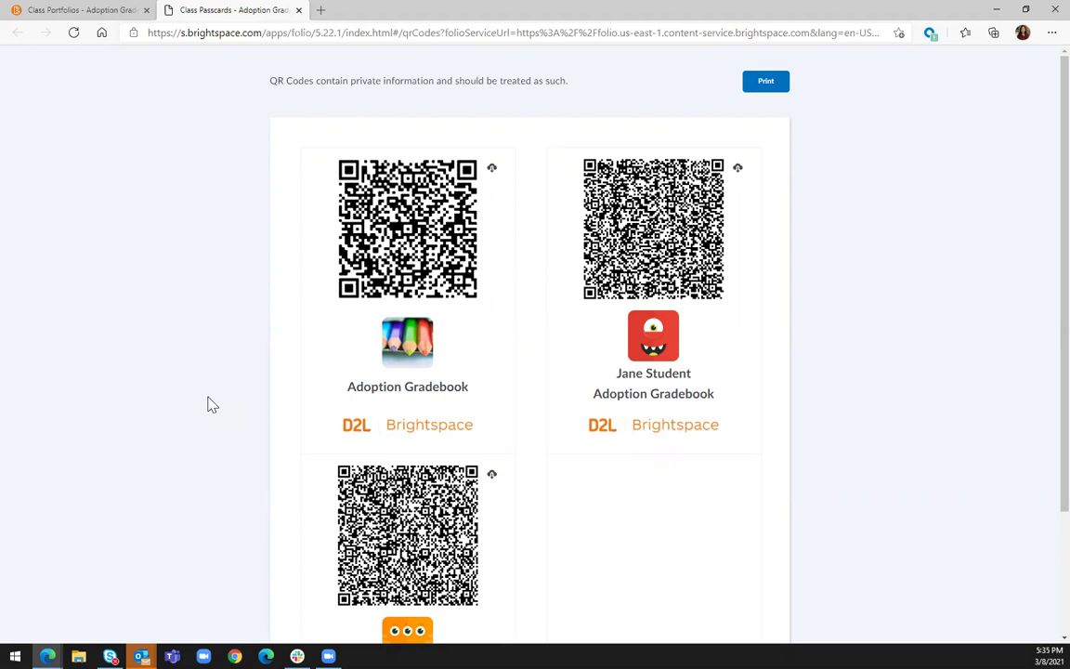
scroll(209, 404, down, 2)
scroll(209, 404, down, 1)
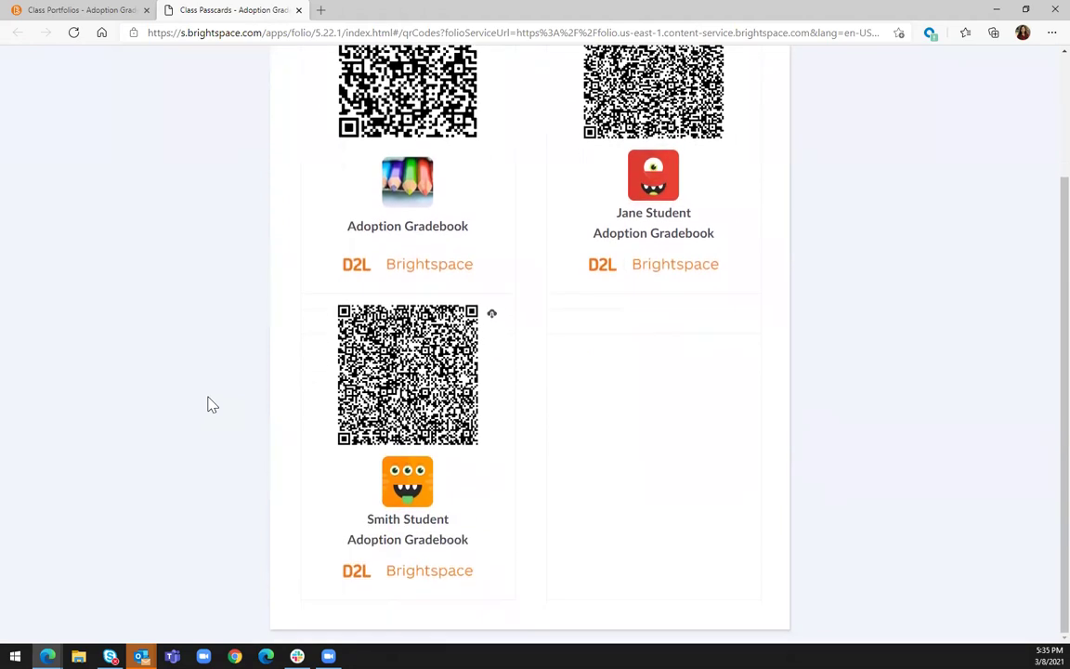
scroll(208, 404, up, 1)
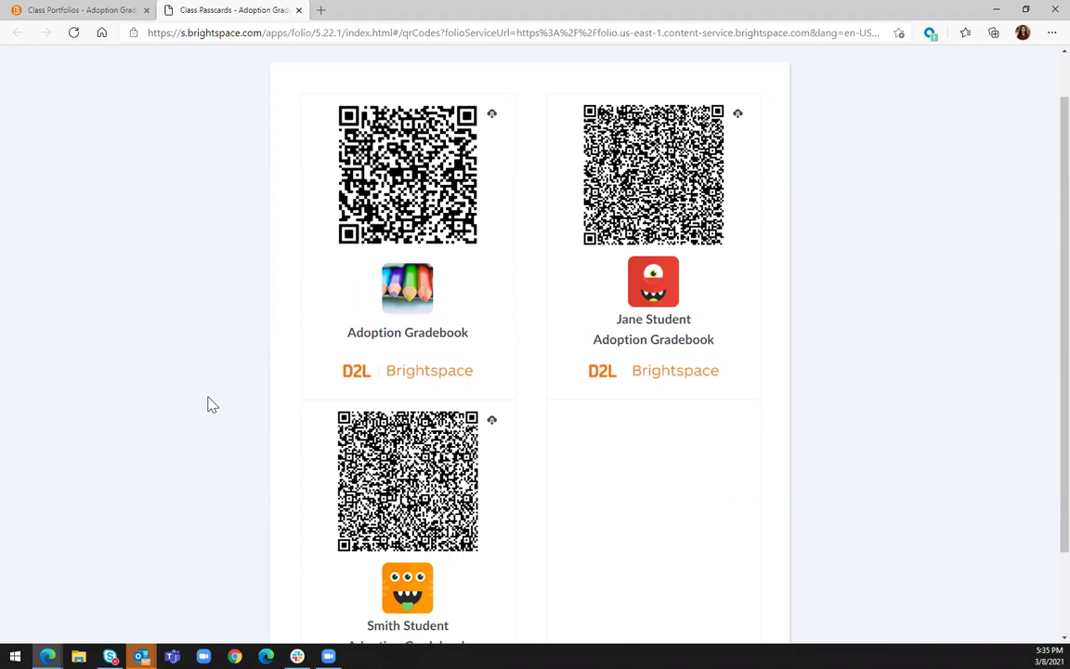
scroll(209, 404, up, 1)
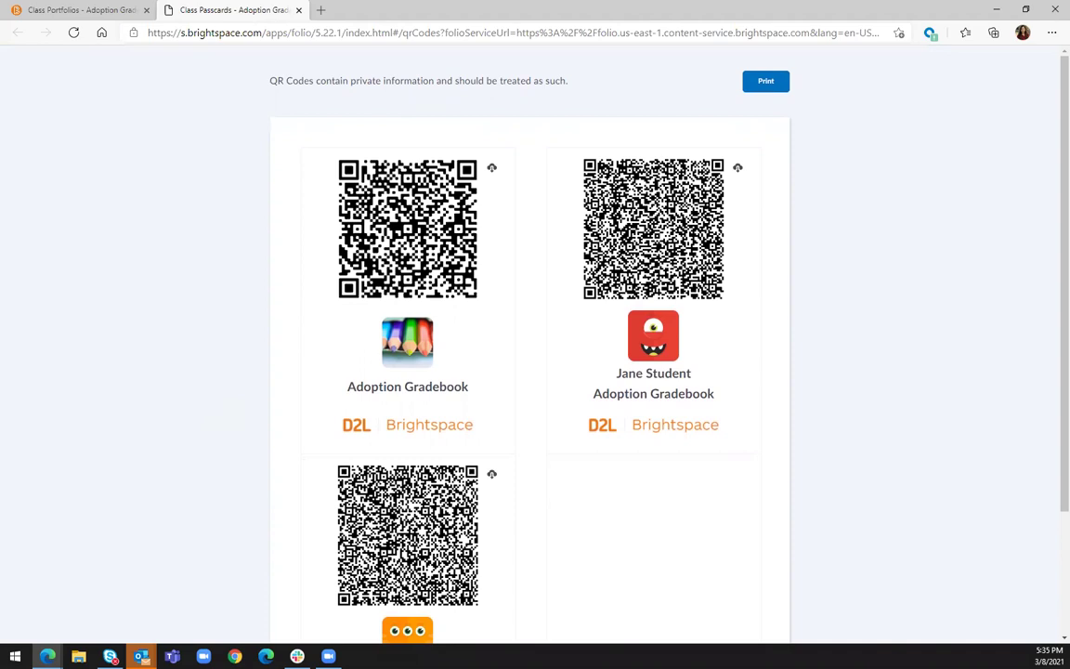
Step: Back in the class Portfolio, view the instructions for downloading and logging into the Brightspace Portfolio app, and close them
click(84, 13)
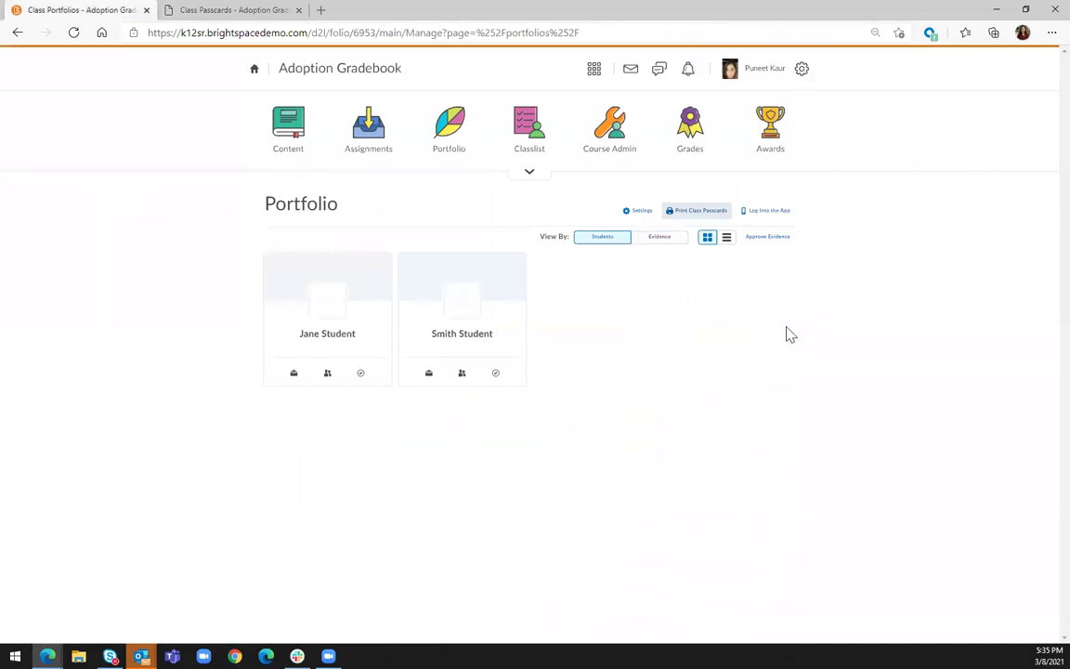
click(770, 216)
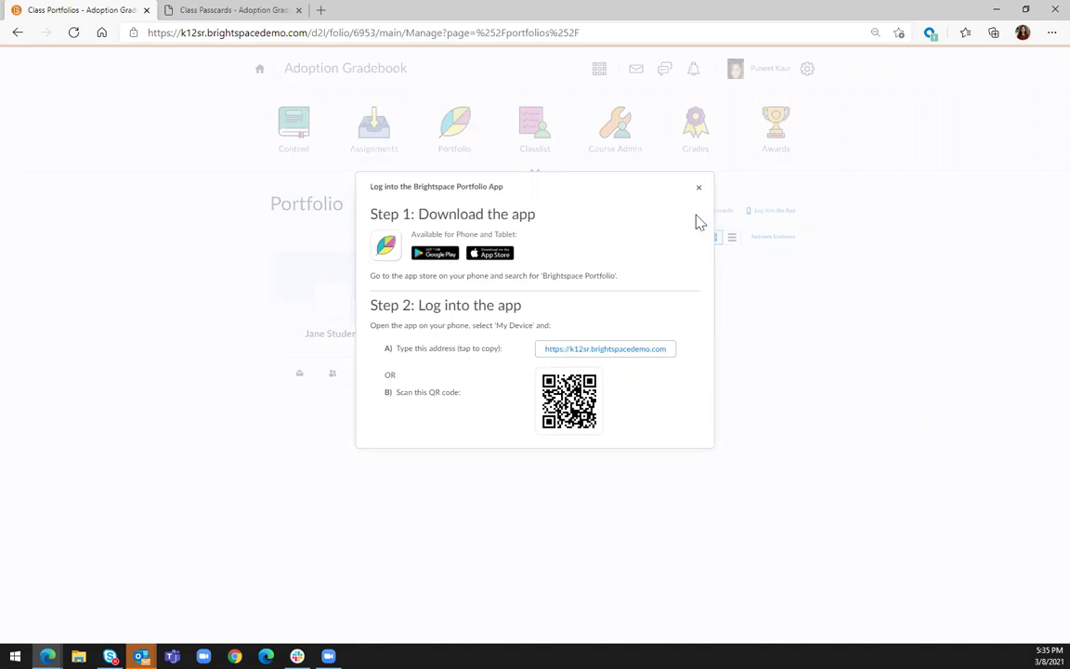
click(700, 191)
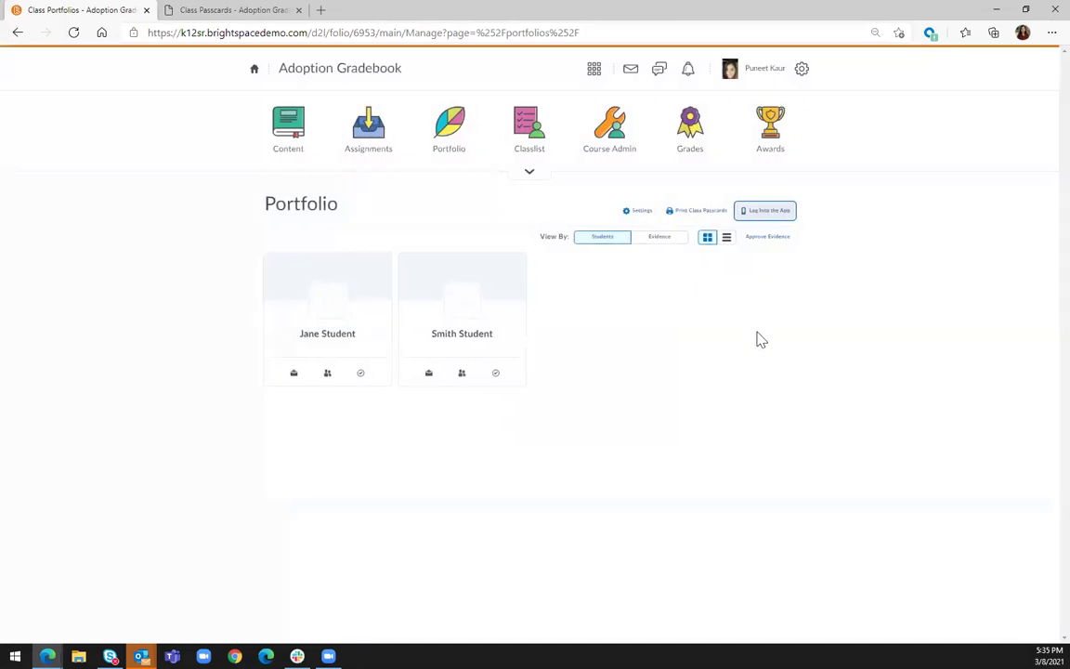